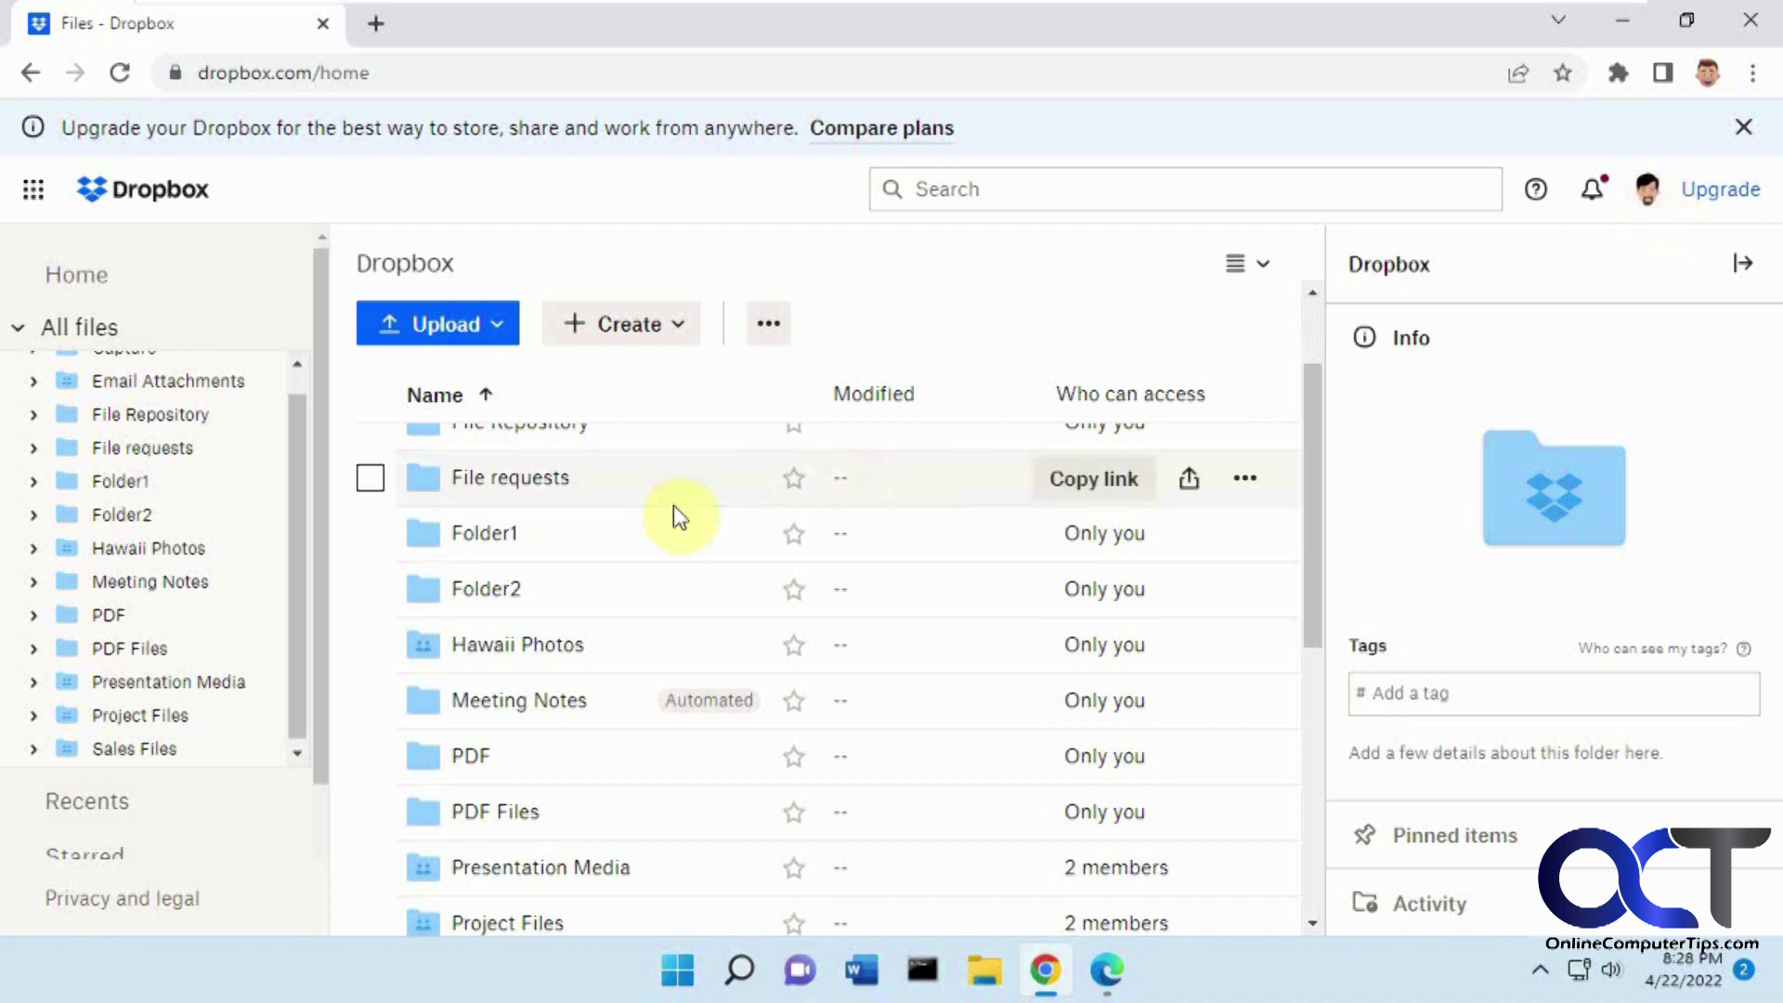
Step: Share Folder1 with the suggested contact via Share with Dropbox
click(371, 537)
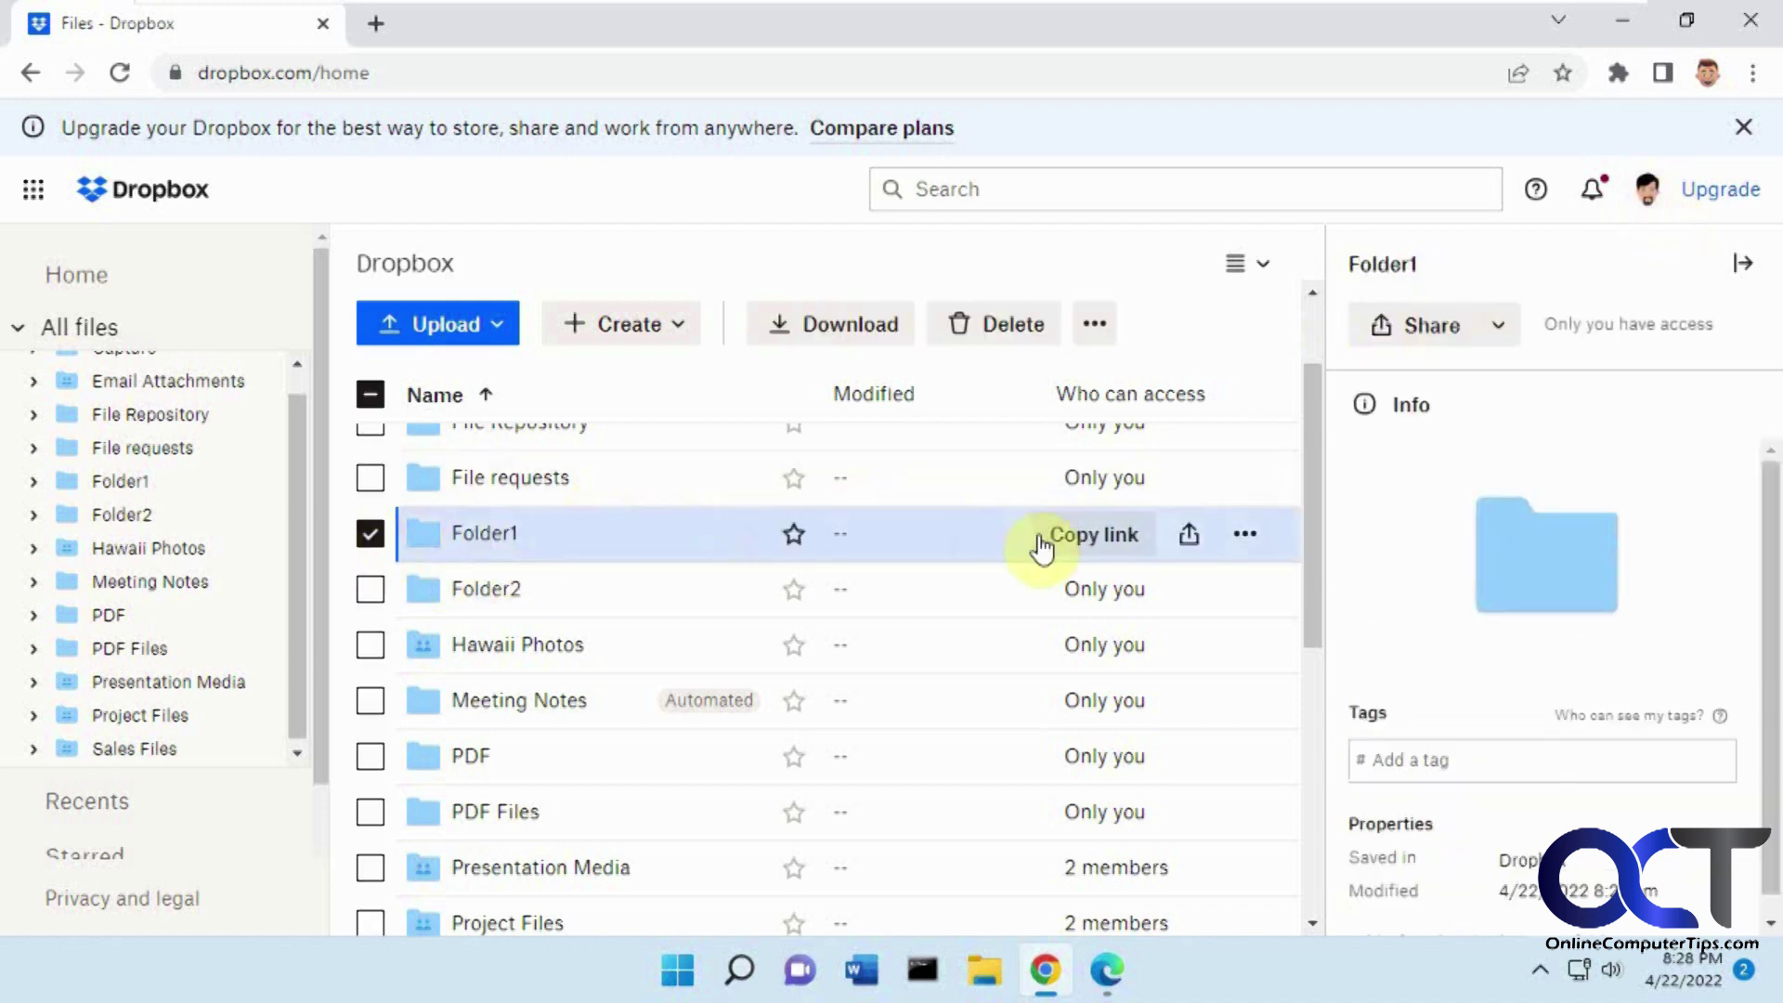
click(1251, 539)
mouse_move(1302, 667)
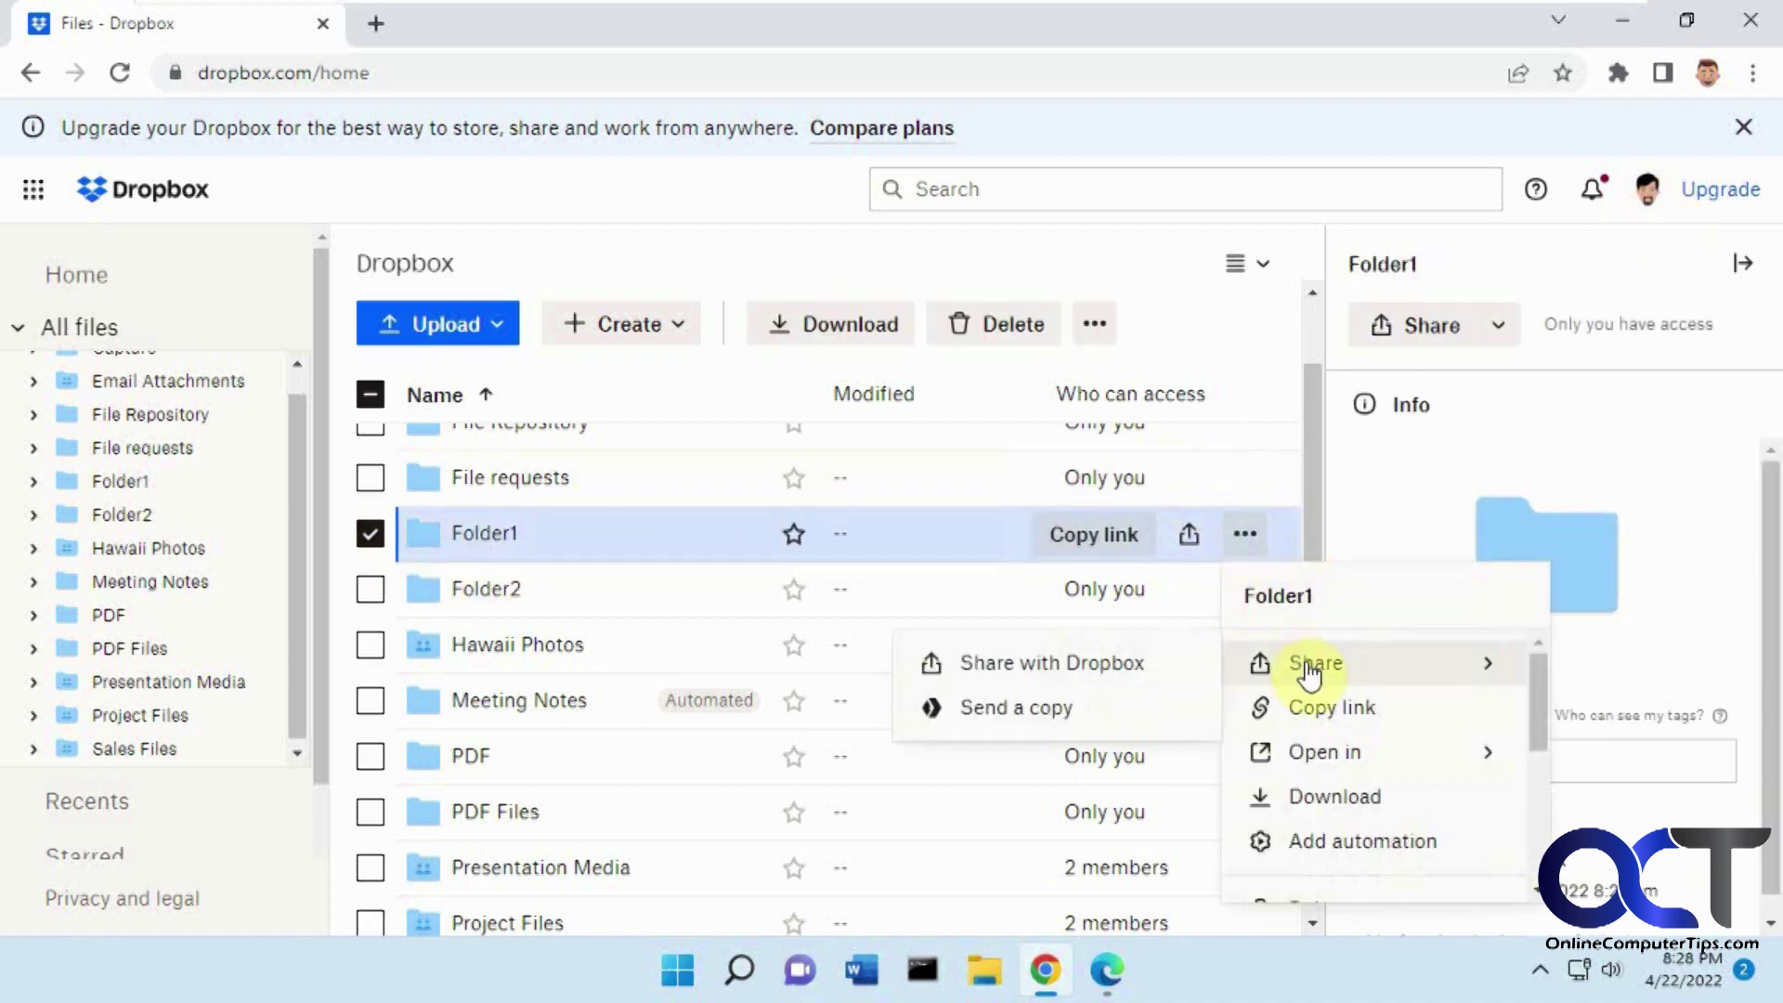
click(1113, 663)
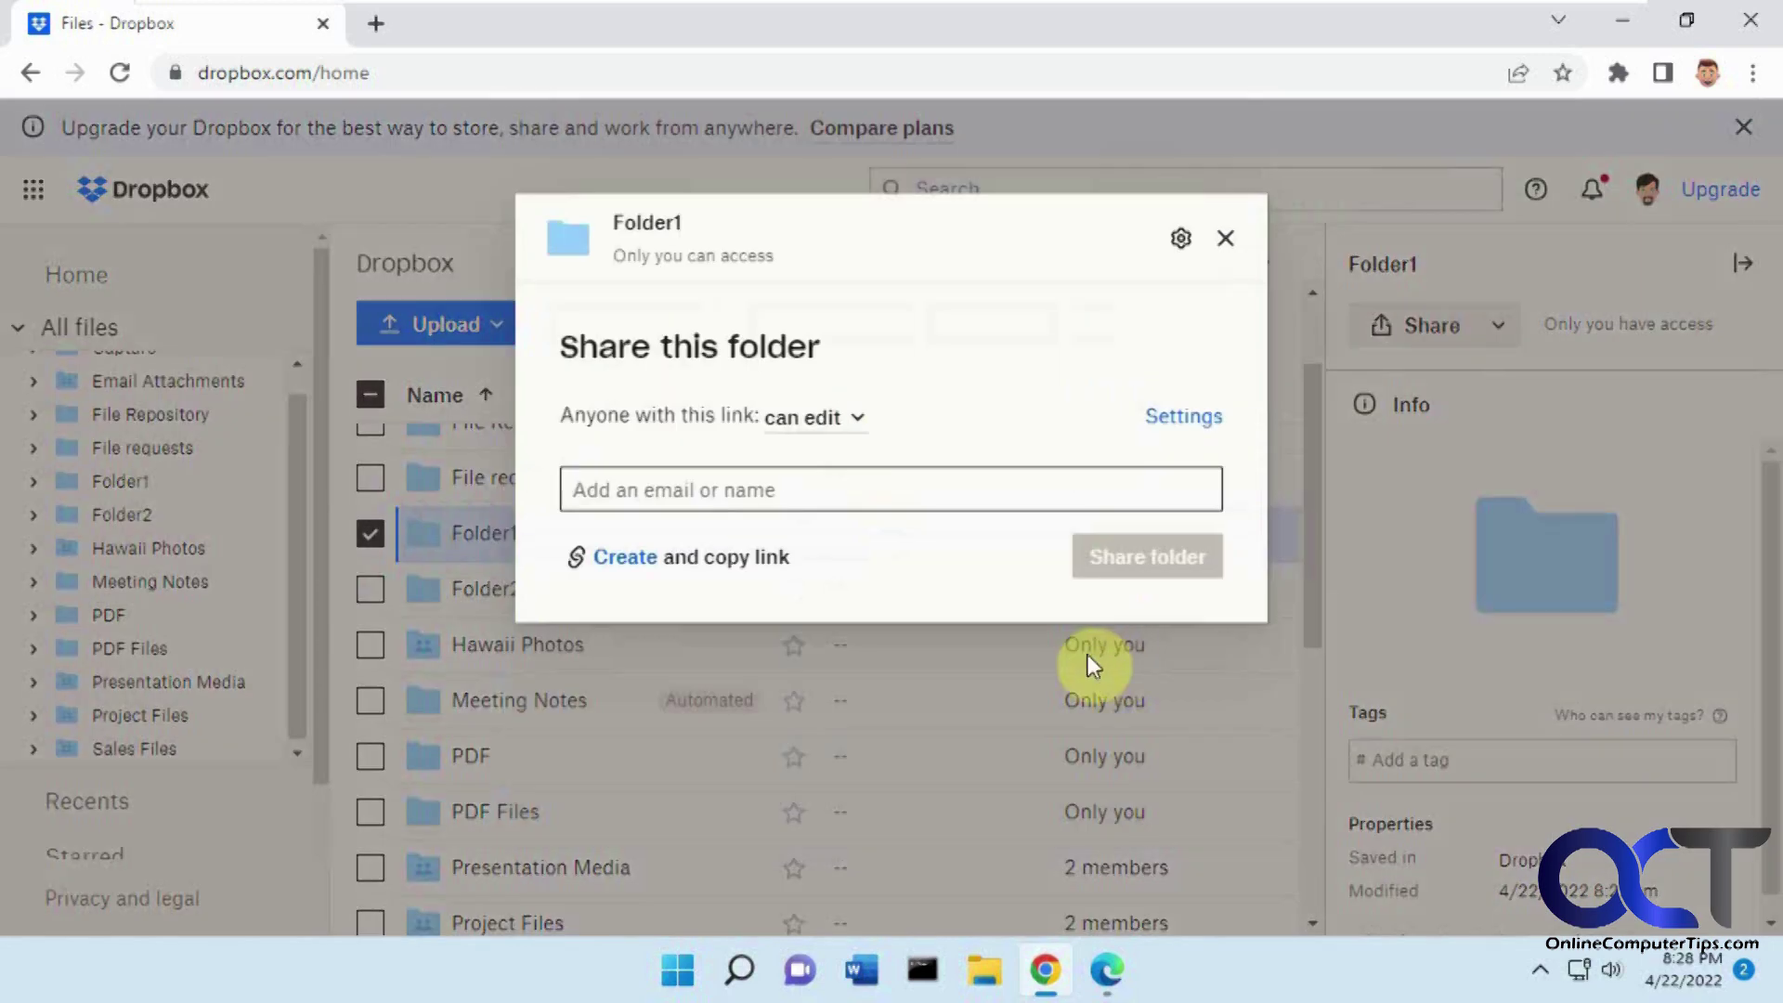
text(c)
click(709, 556)
click(1106, 673)
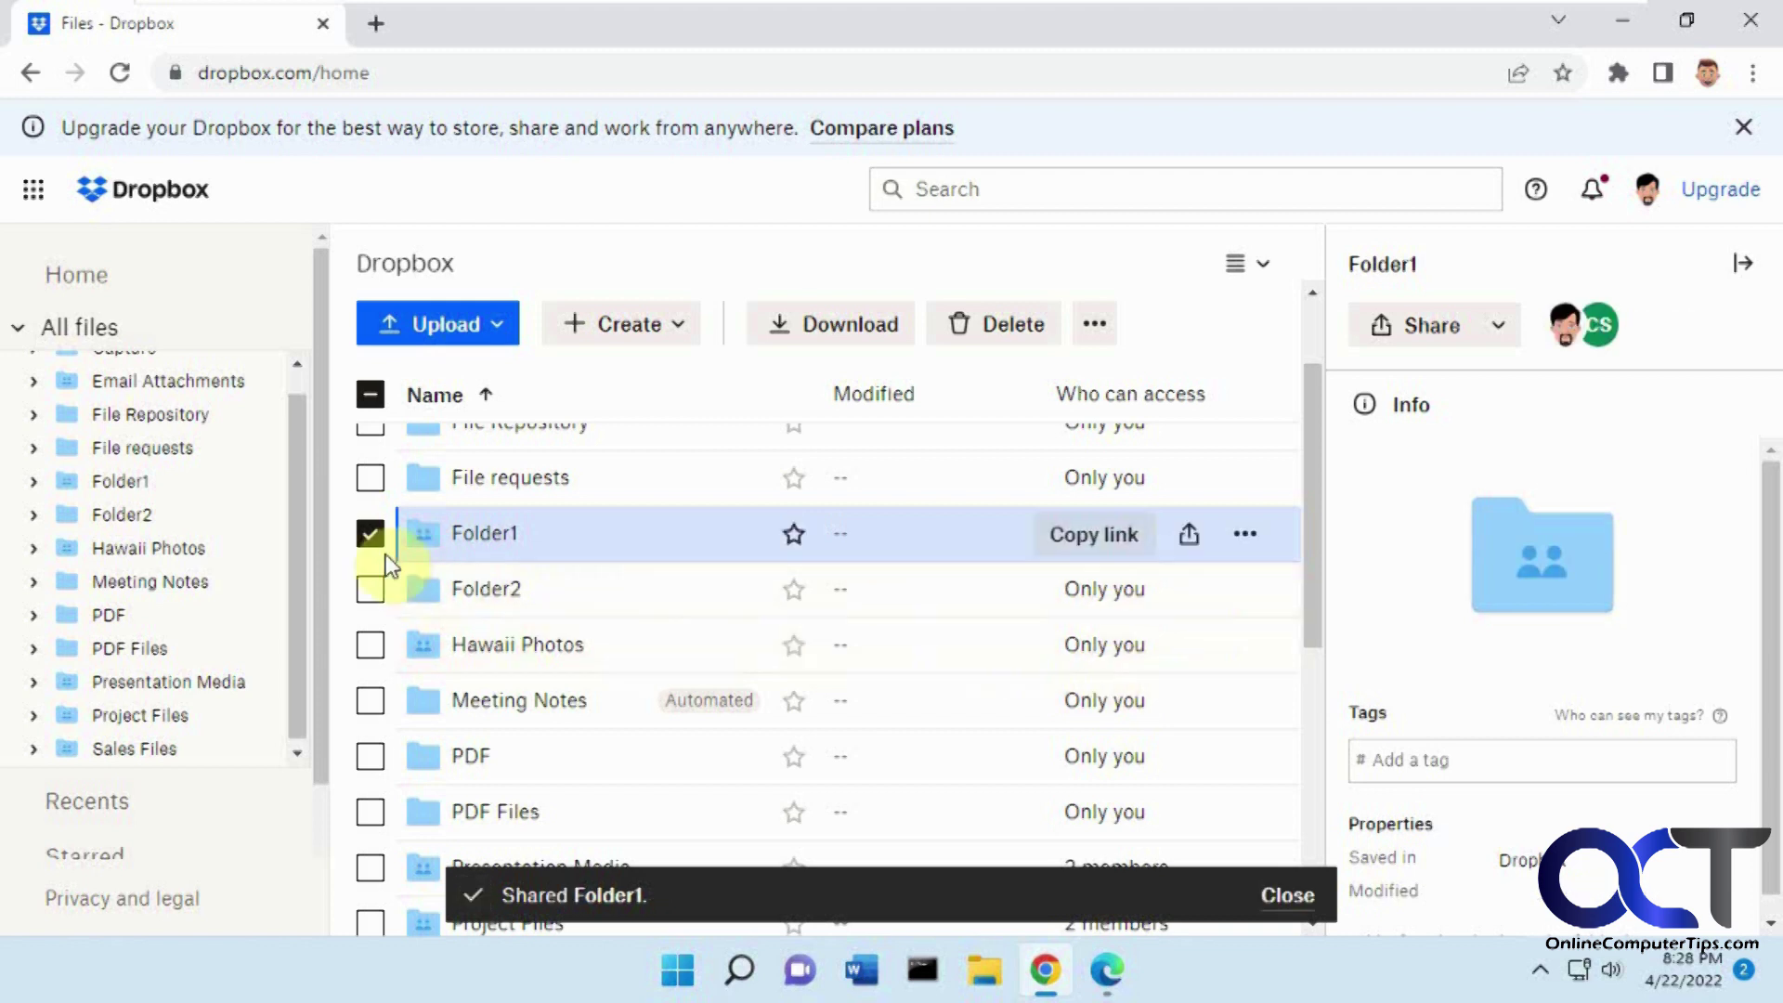
Step: Share Folder2 with the same suggested contact via Share with Dropbox
click(370, 535)
click(370, 589)
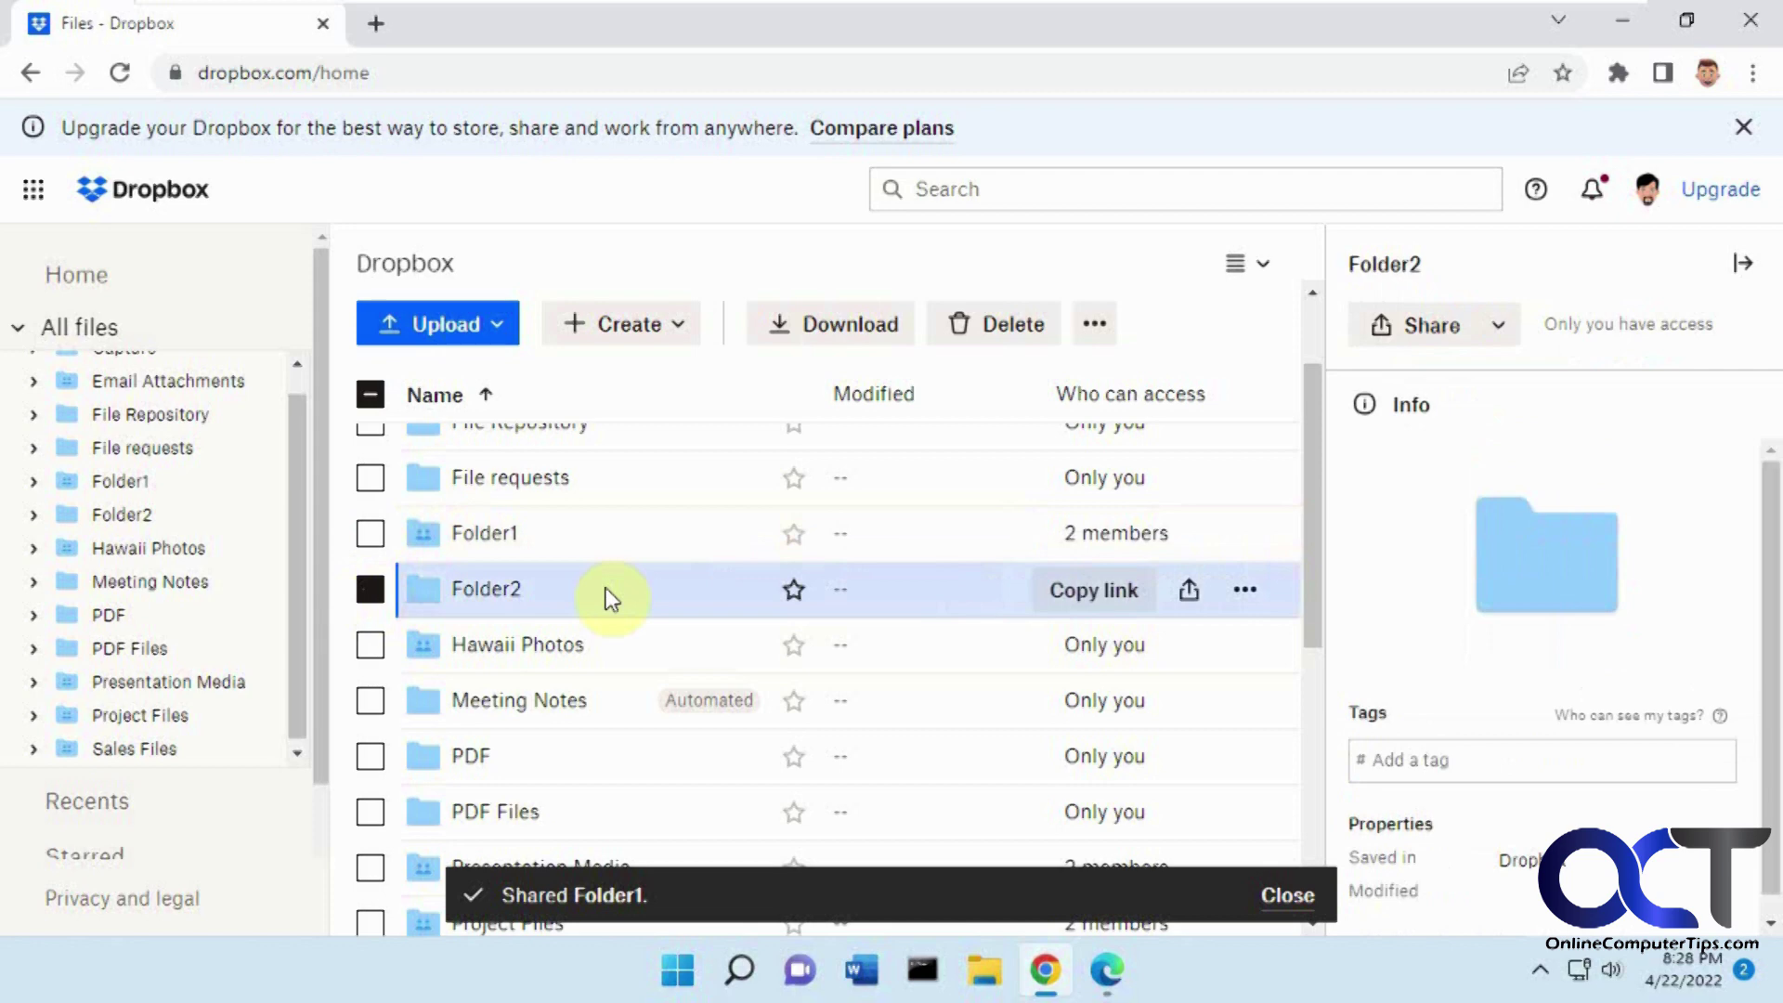
click(1245, 591)
mouse_move(1306, 694)
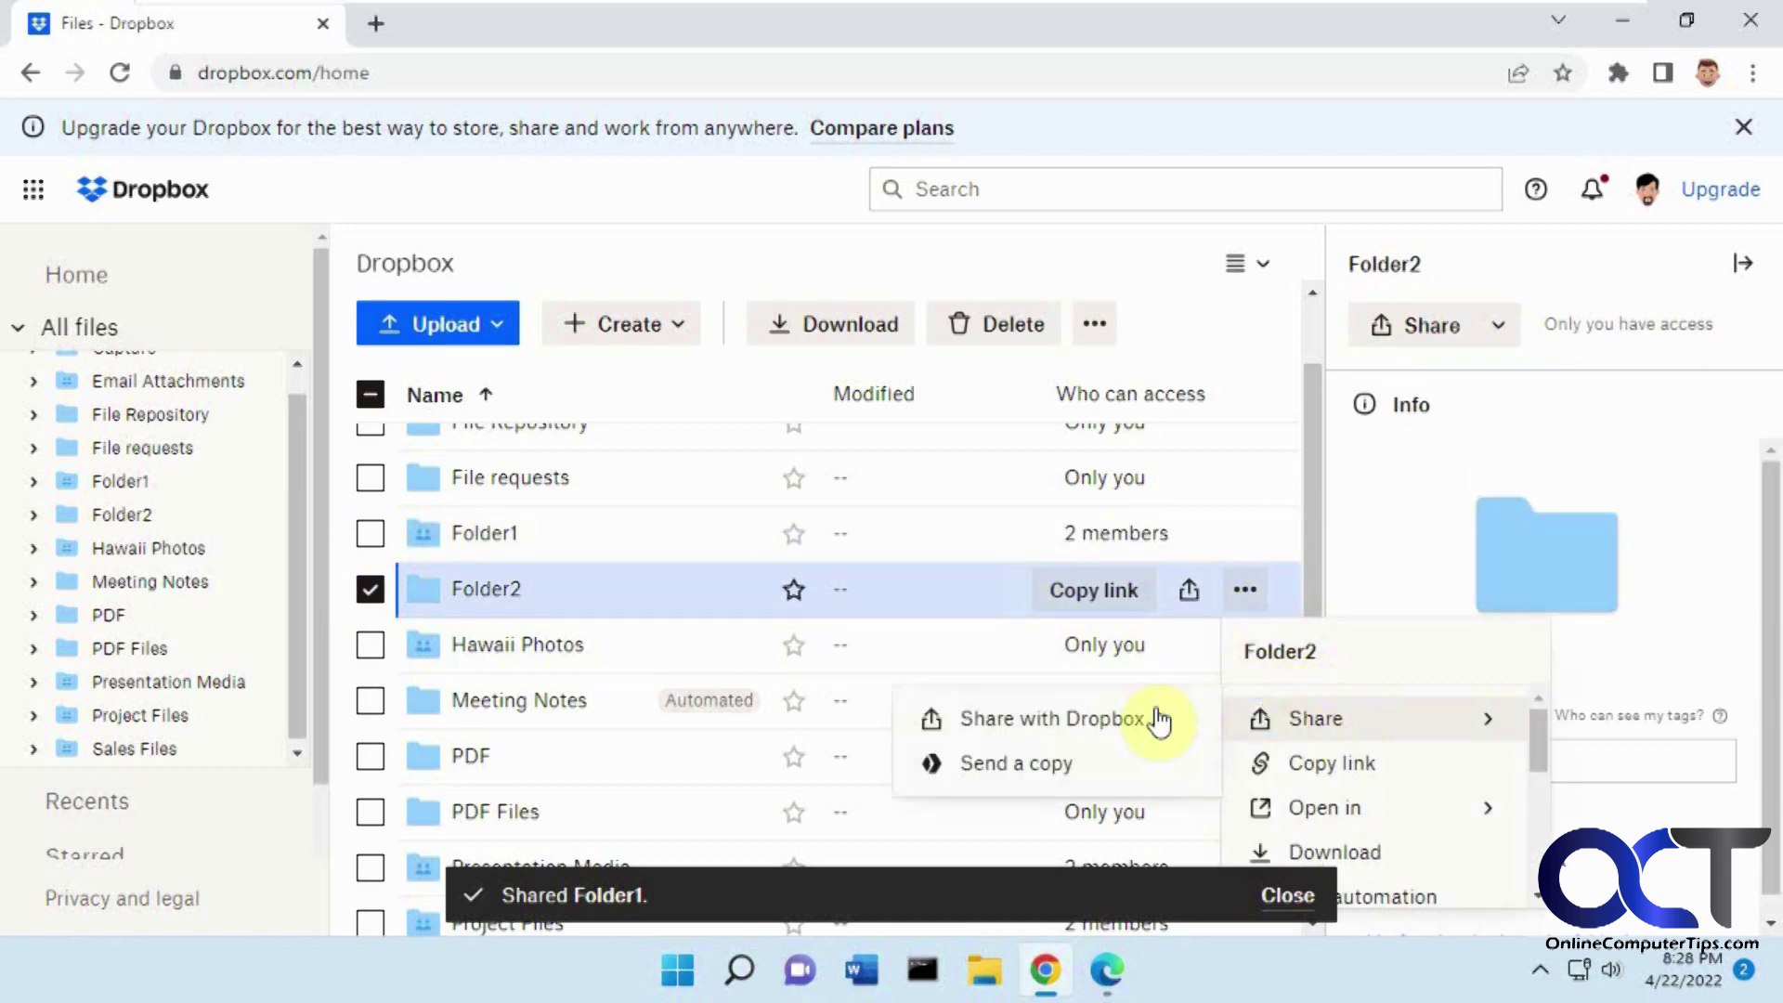
click(1124, 721)
text(c)
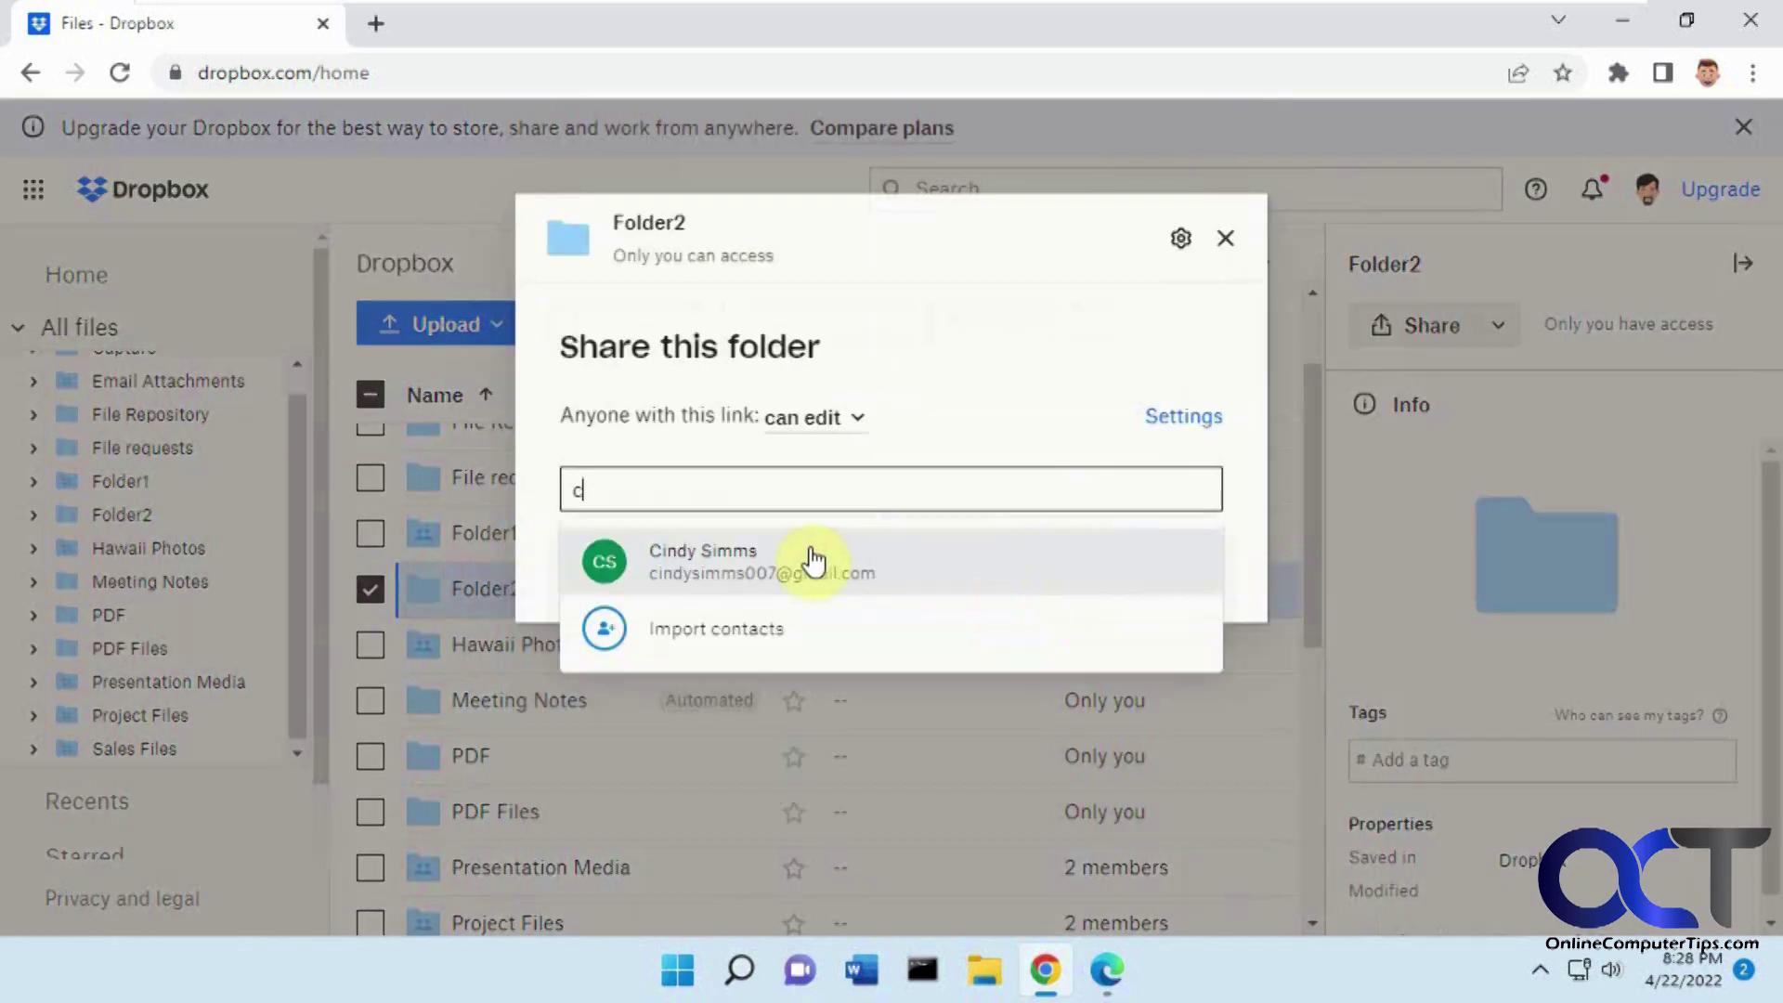
click(789, 566)
click(1120, 692)
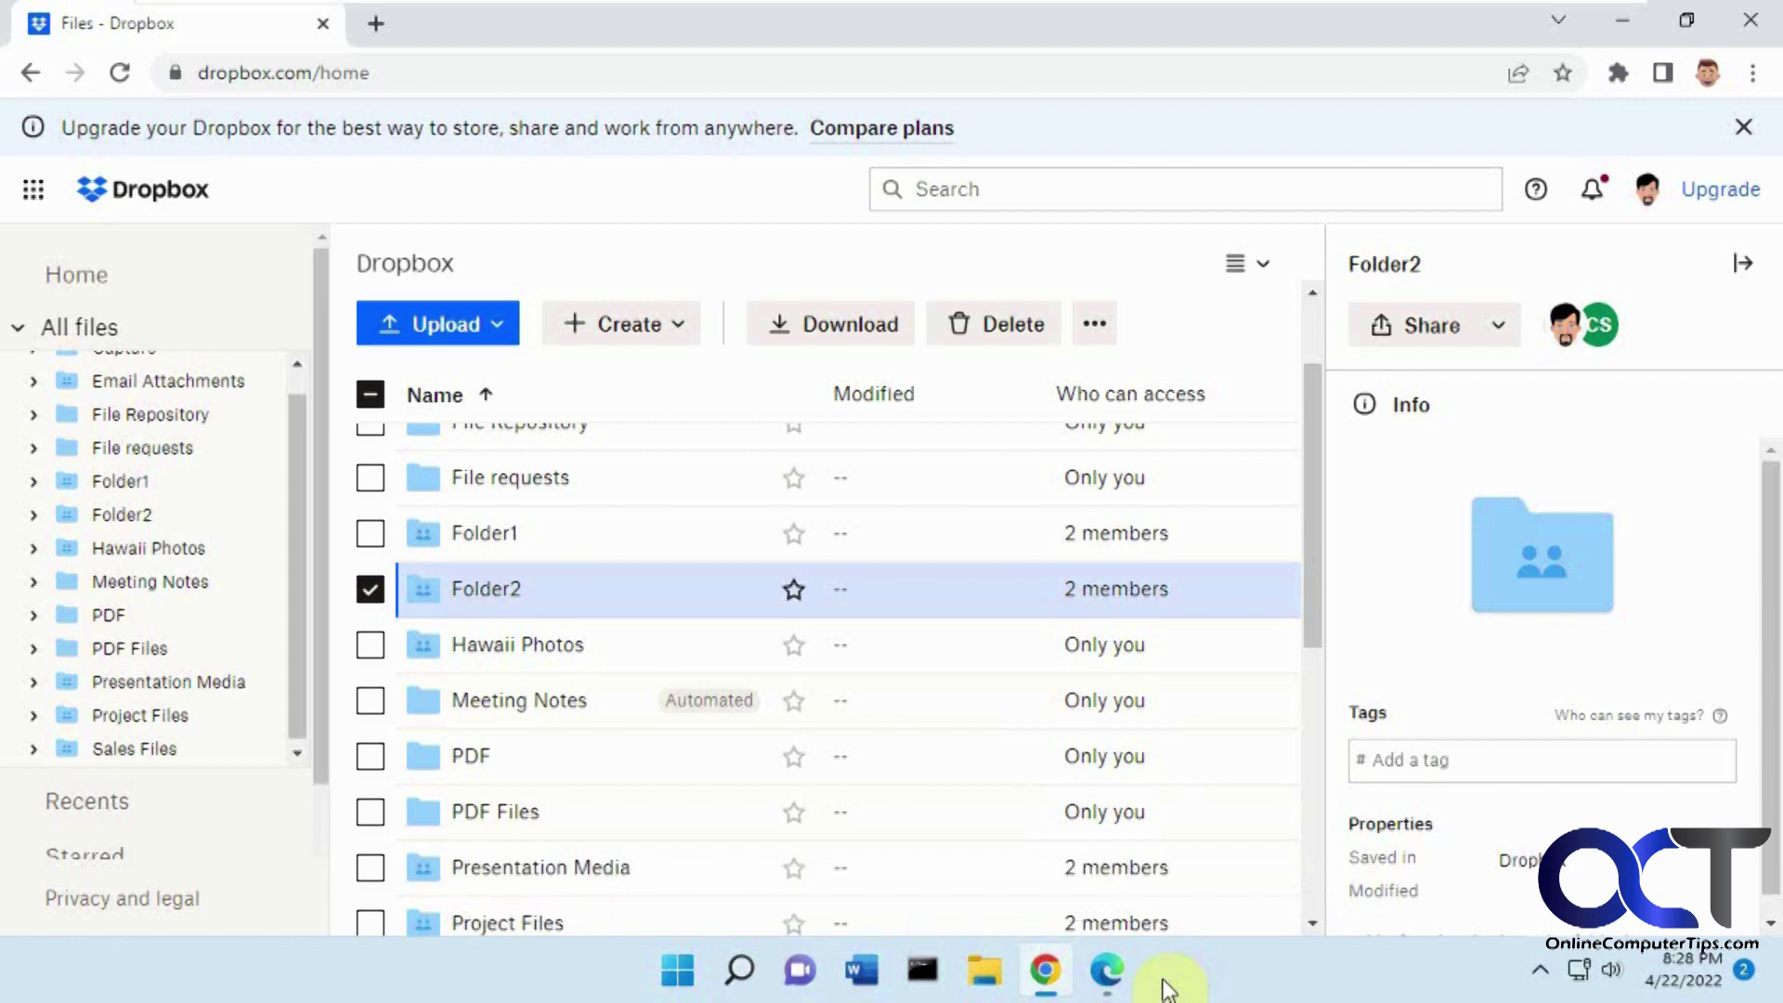
Step: Open the Folder1 share email under the recipient's Gmail Updates tab and follow Go to folder
mouse_move(1138, 981)
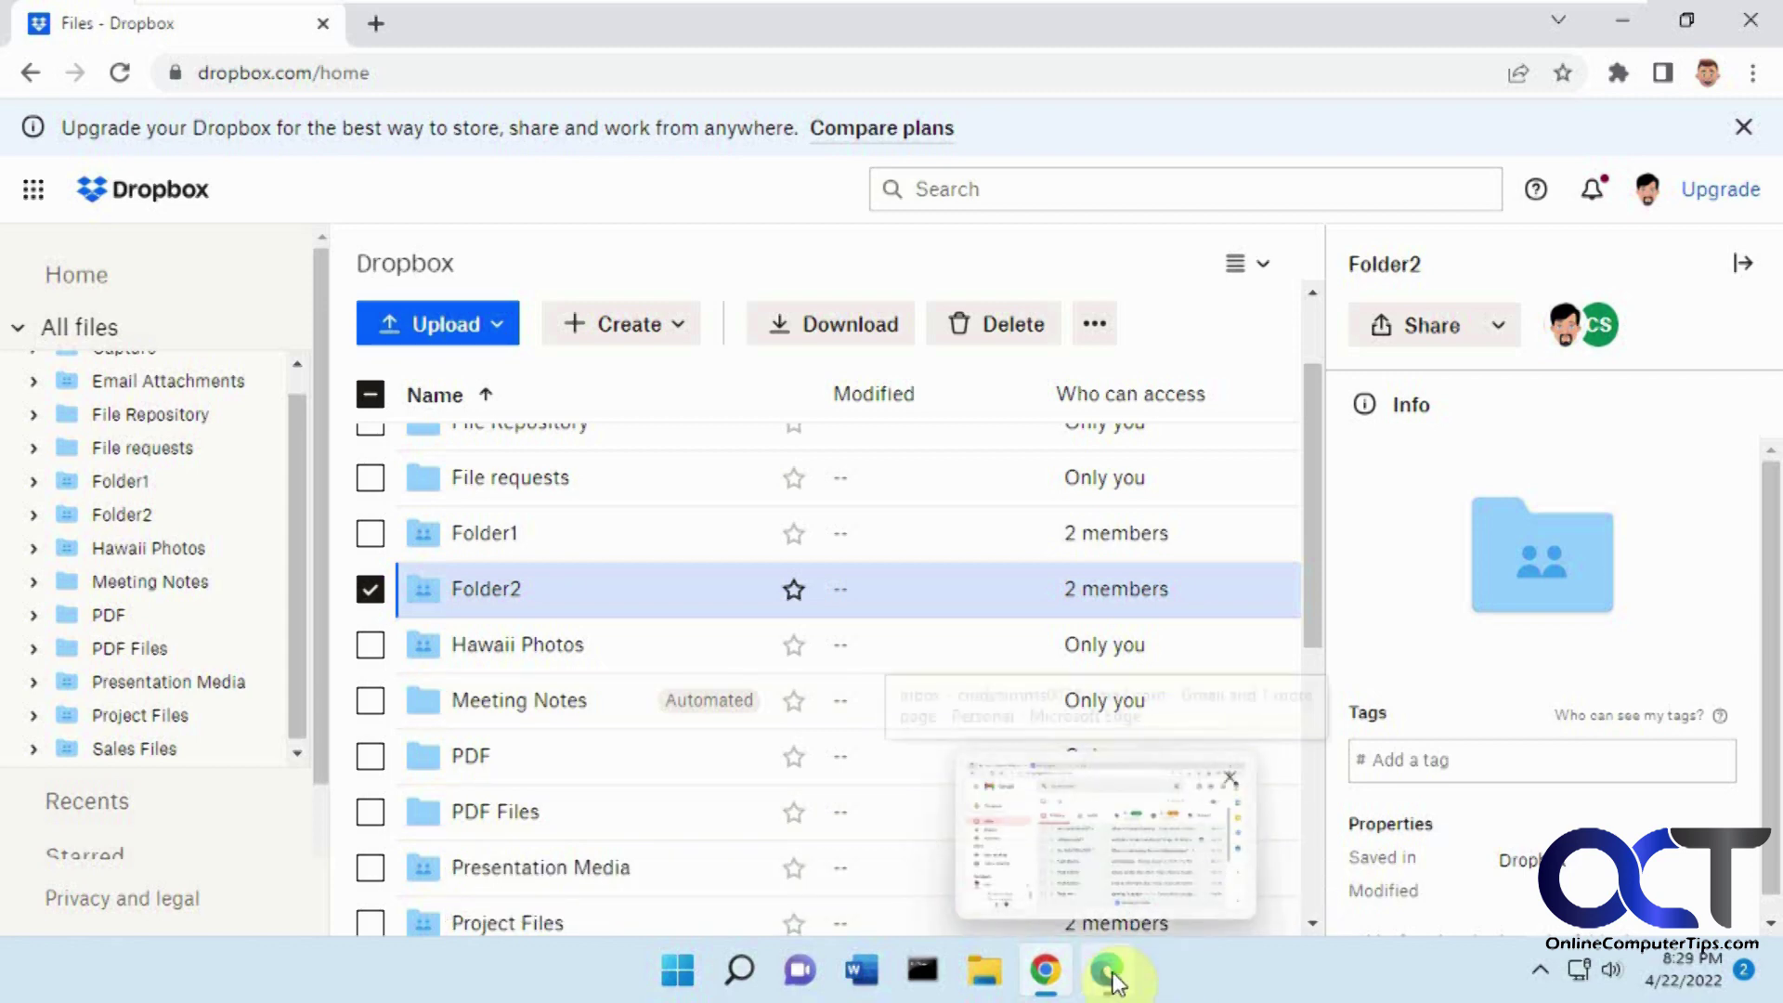
click(1113, 980)
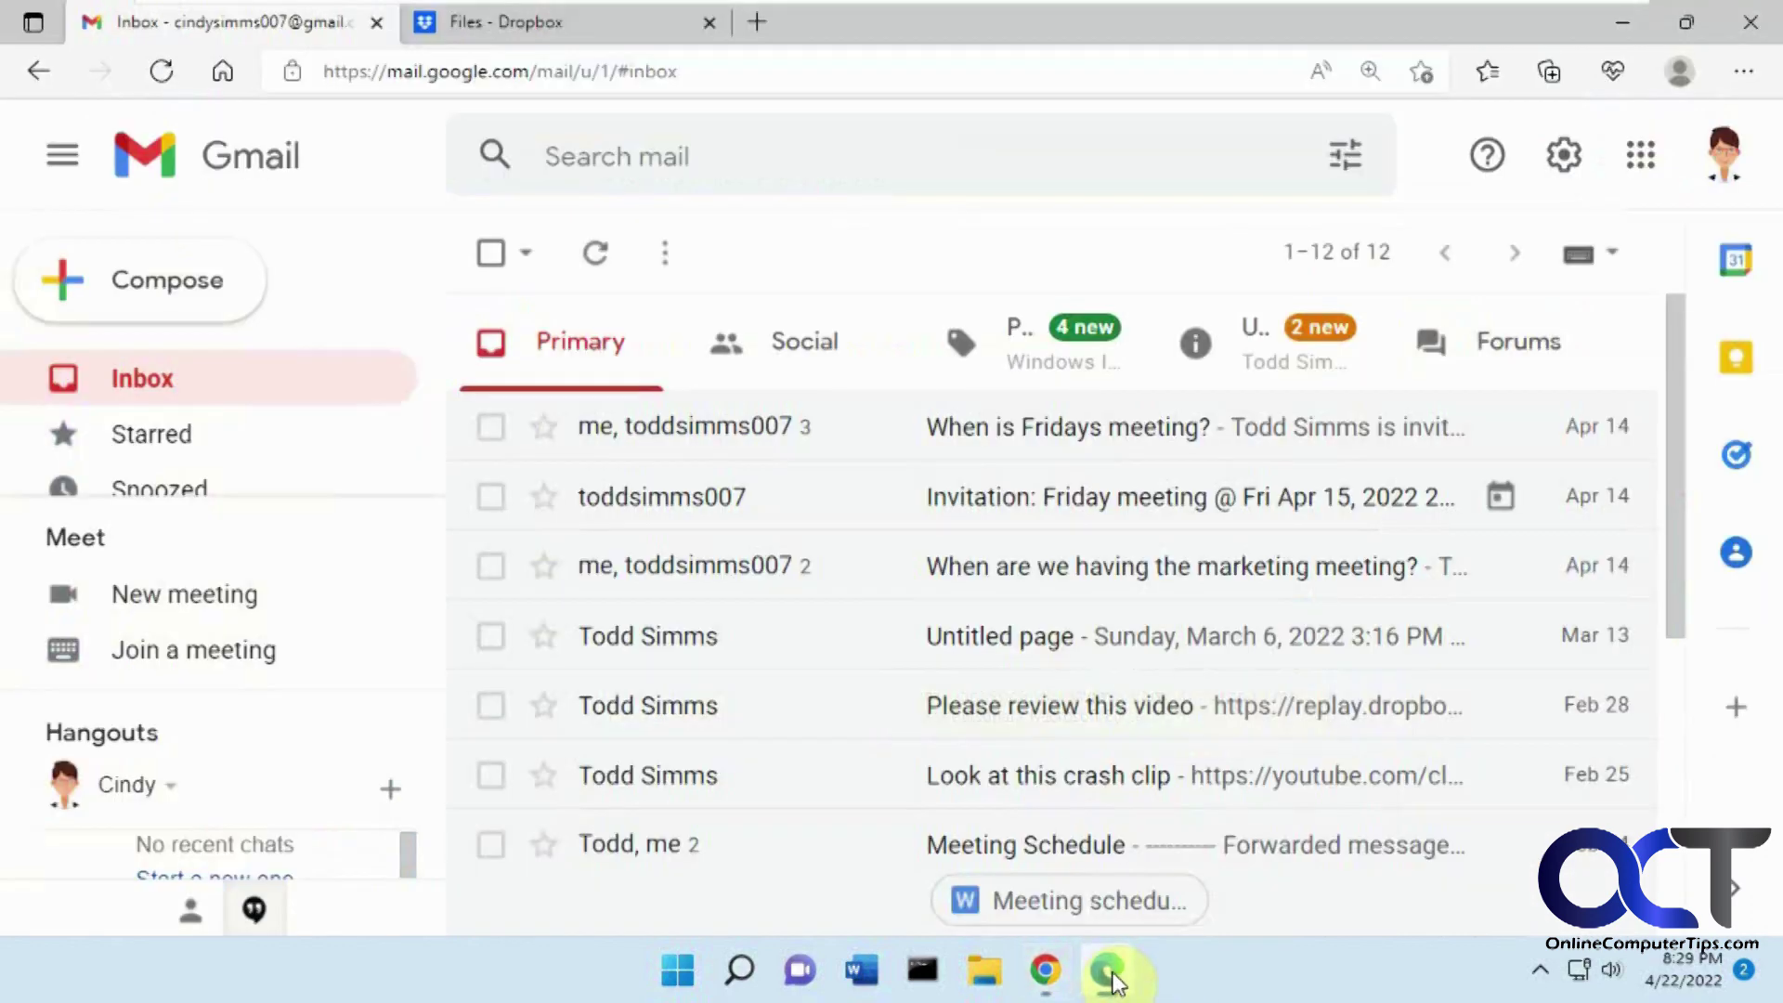
click(1247, 351)
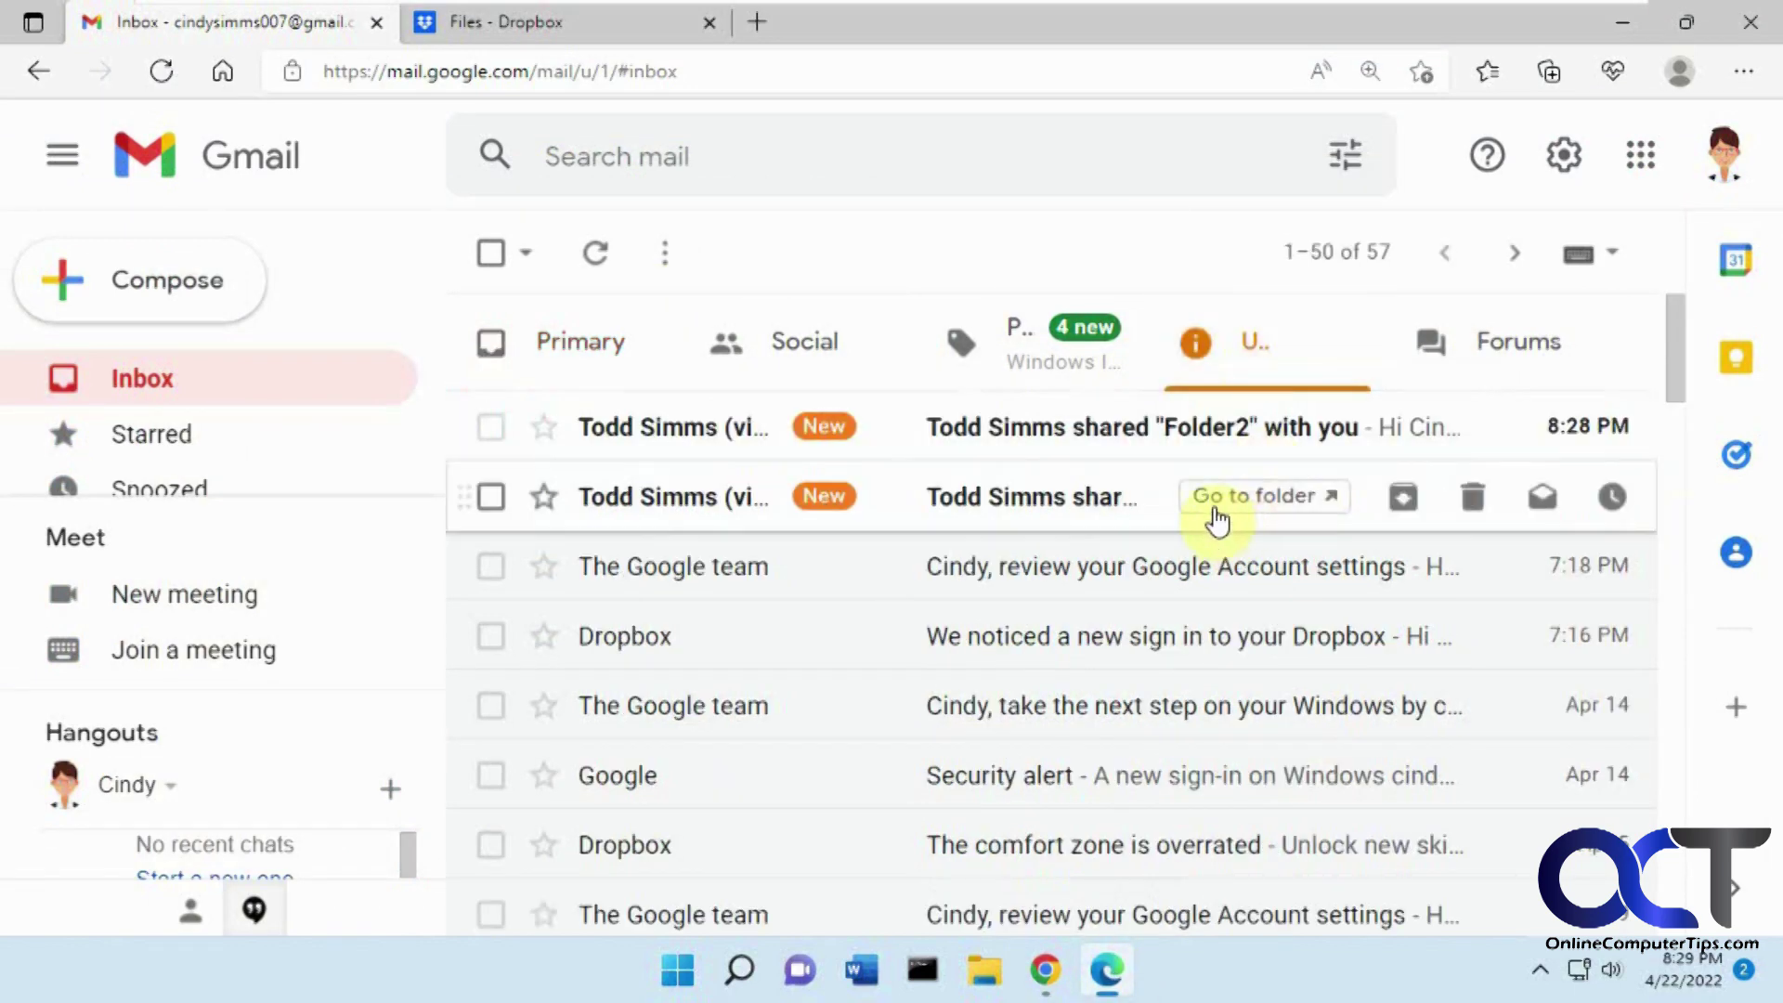
click(1094, 504)
scroll(1021, 617, down, 1)
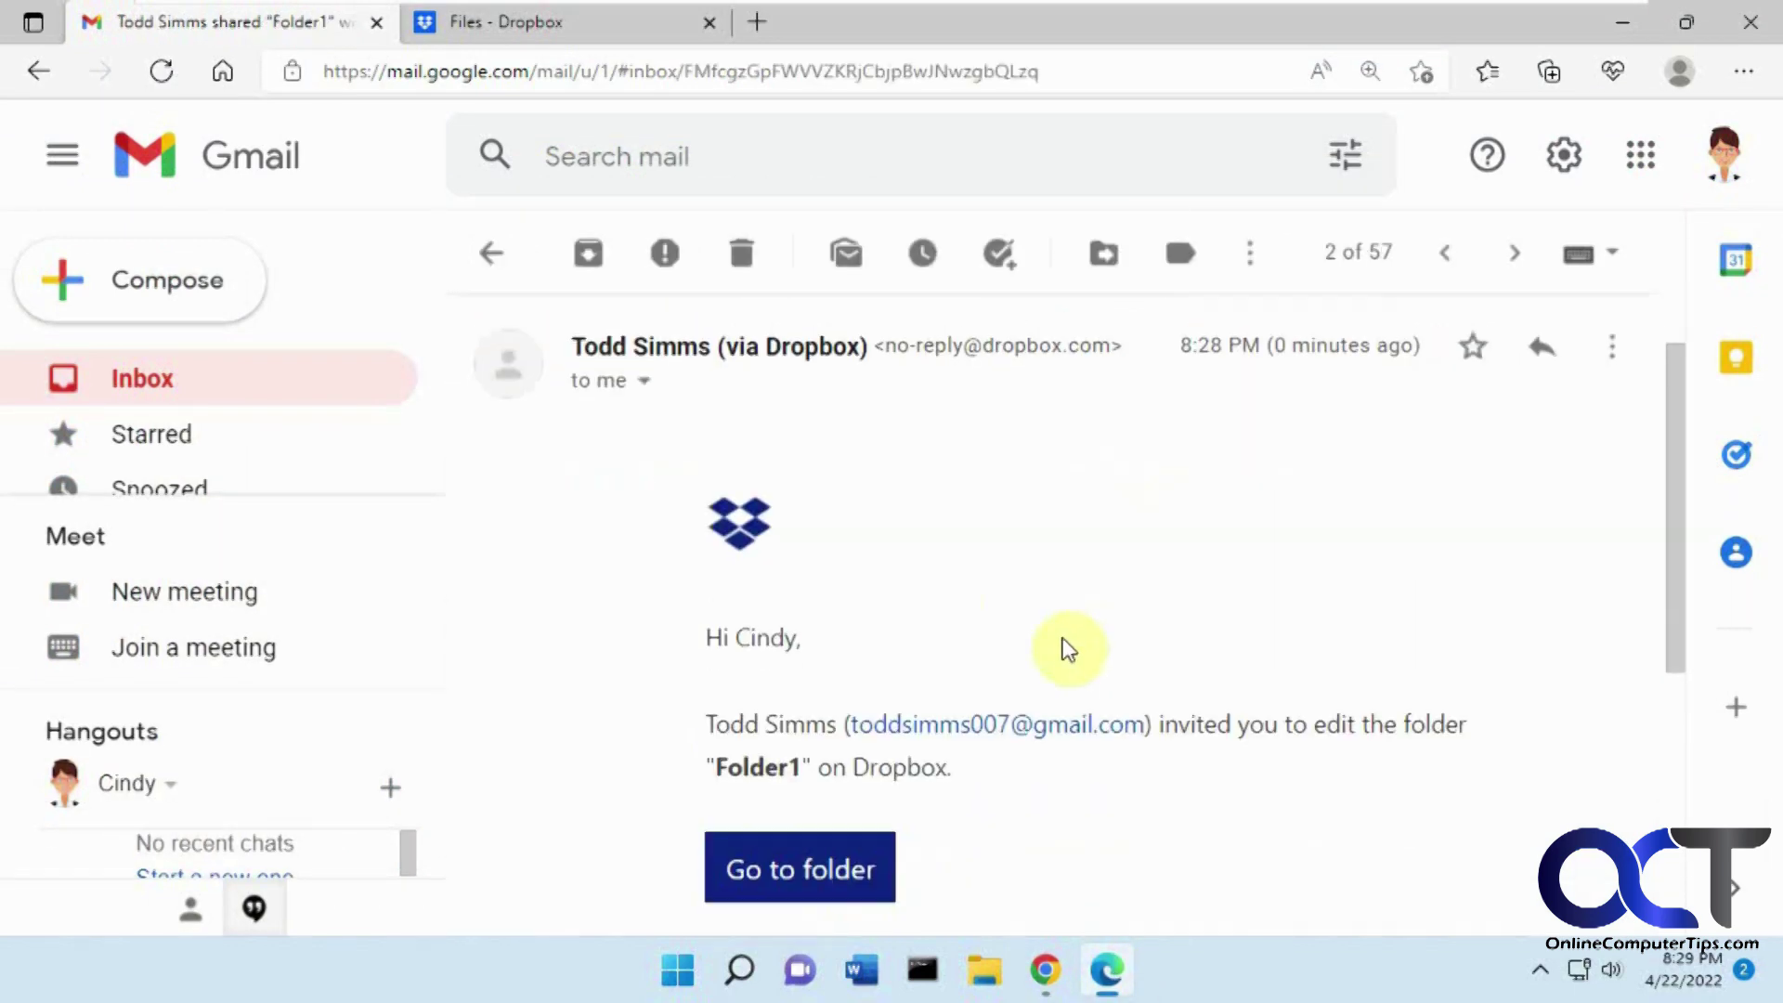
click(833, 853)
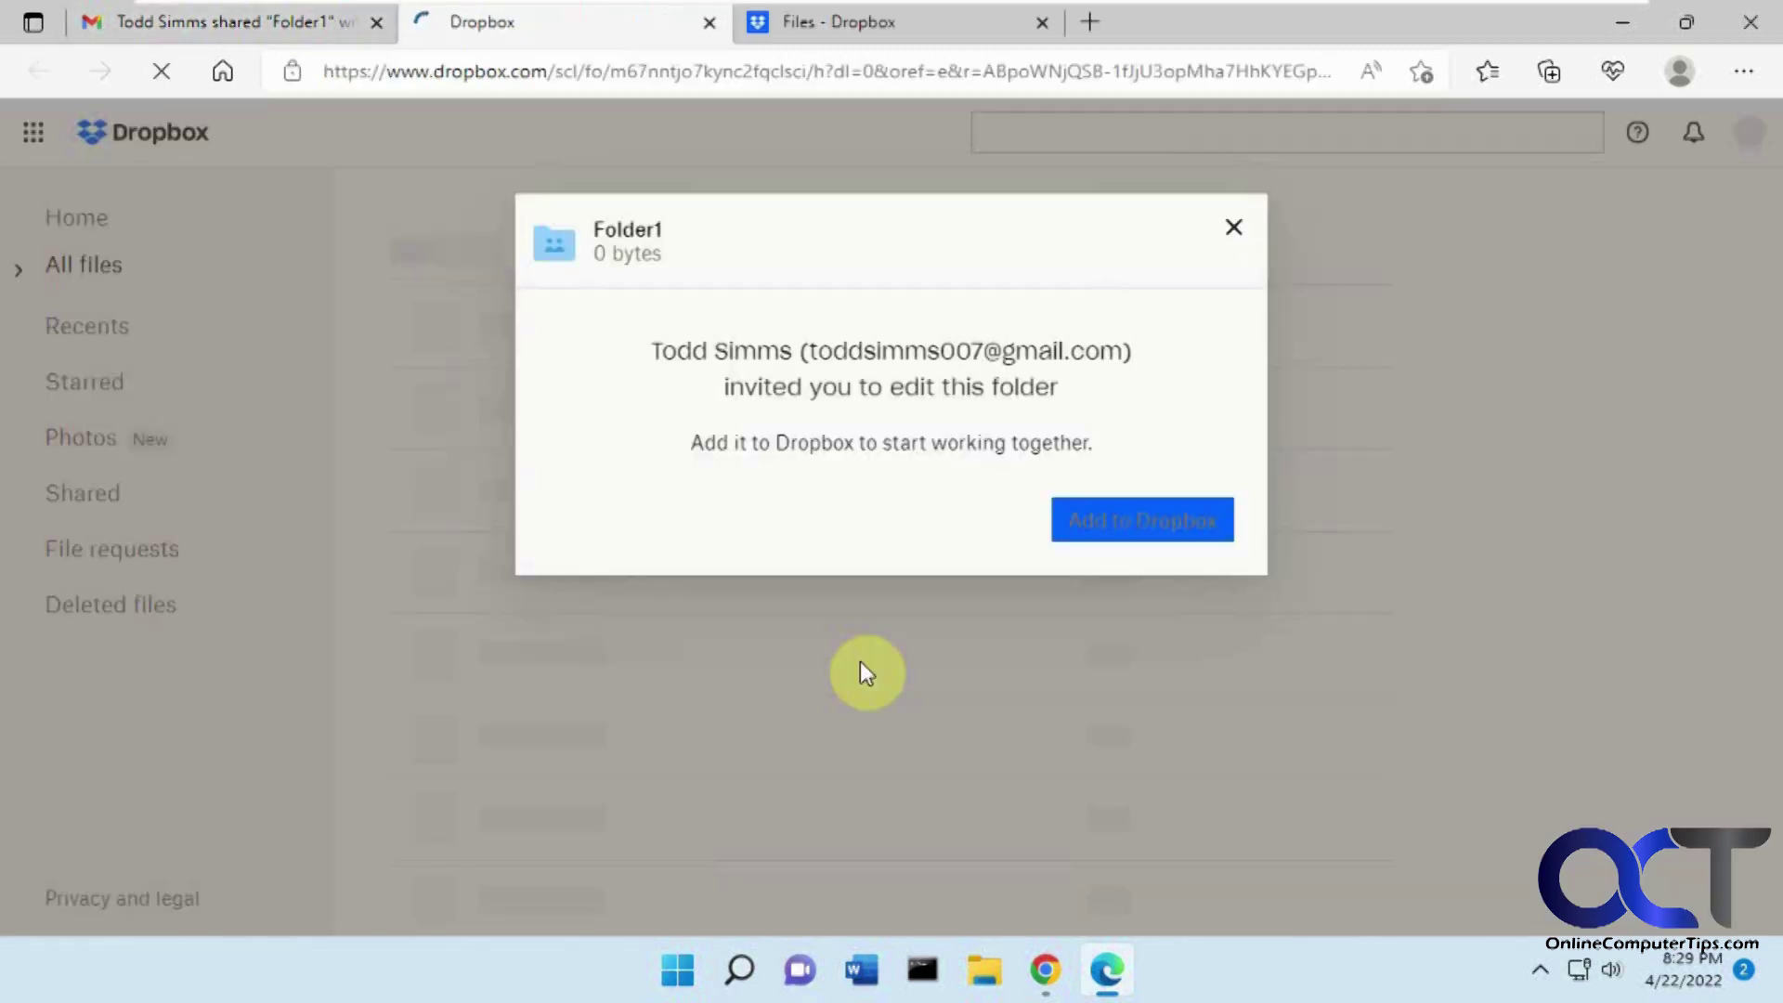
Step: Add Folder1, then Folder2 (from its invitation email), to the recipient's Dropbox and show All files
click(1117, 518)
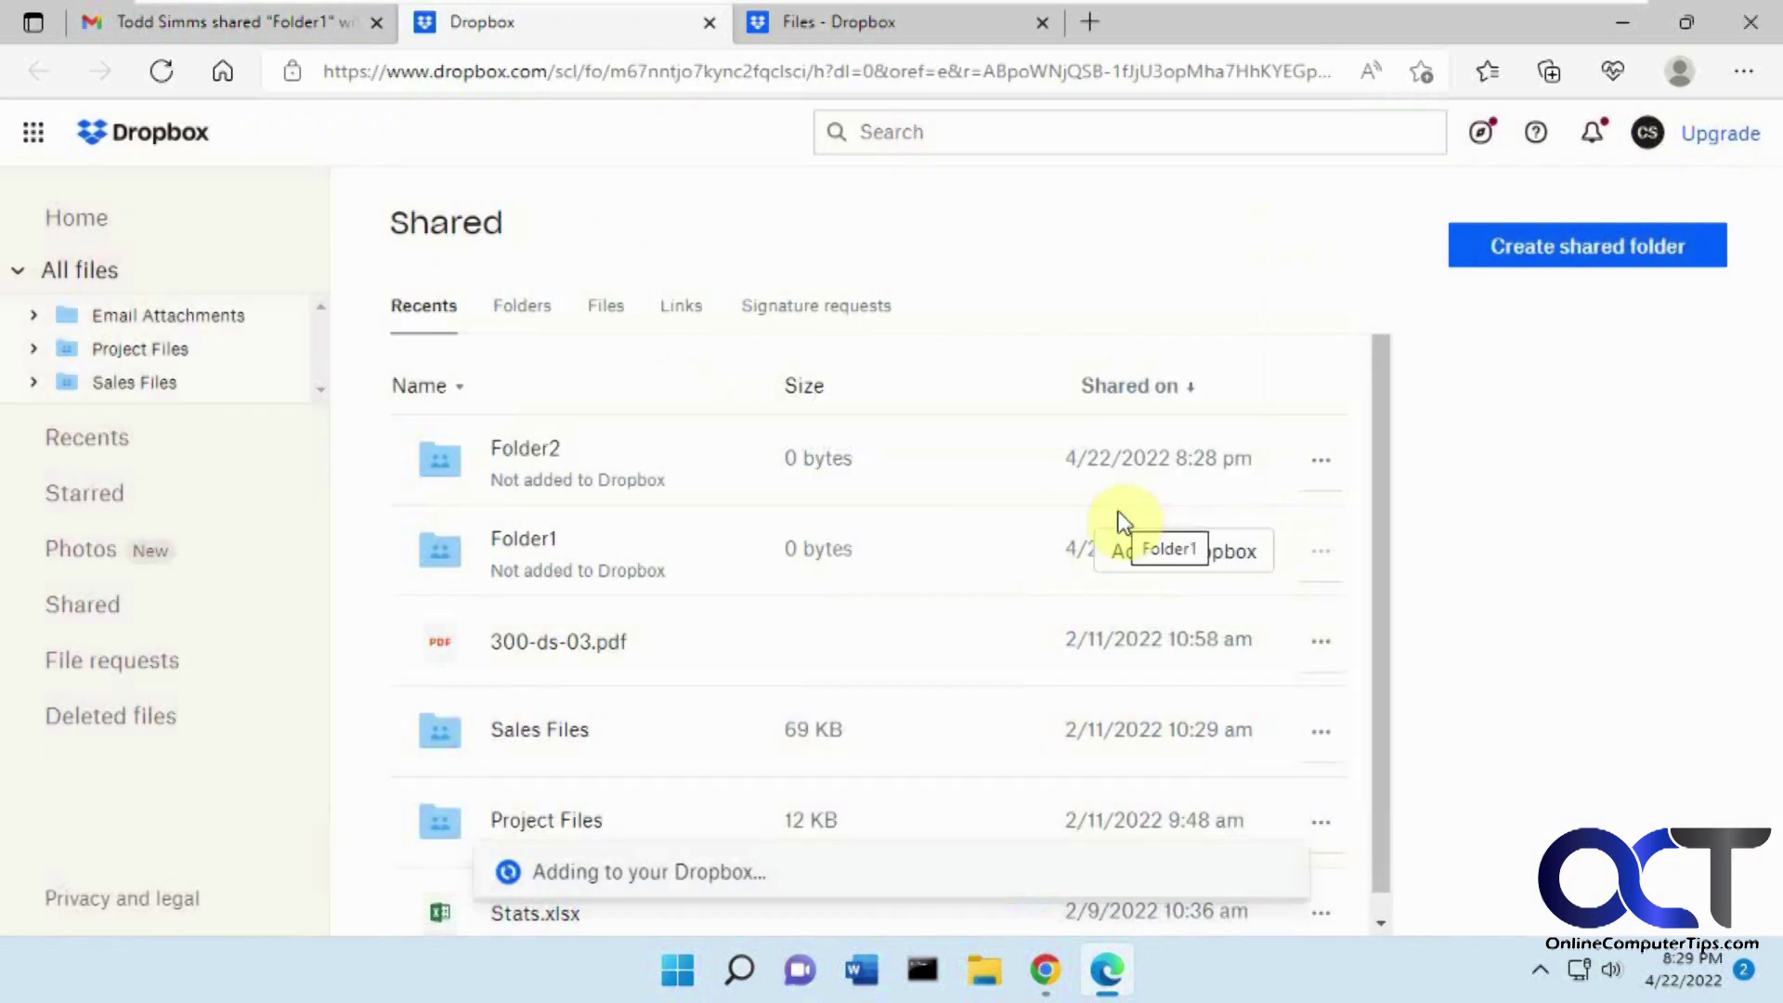
click(709, 27)
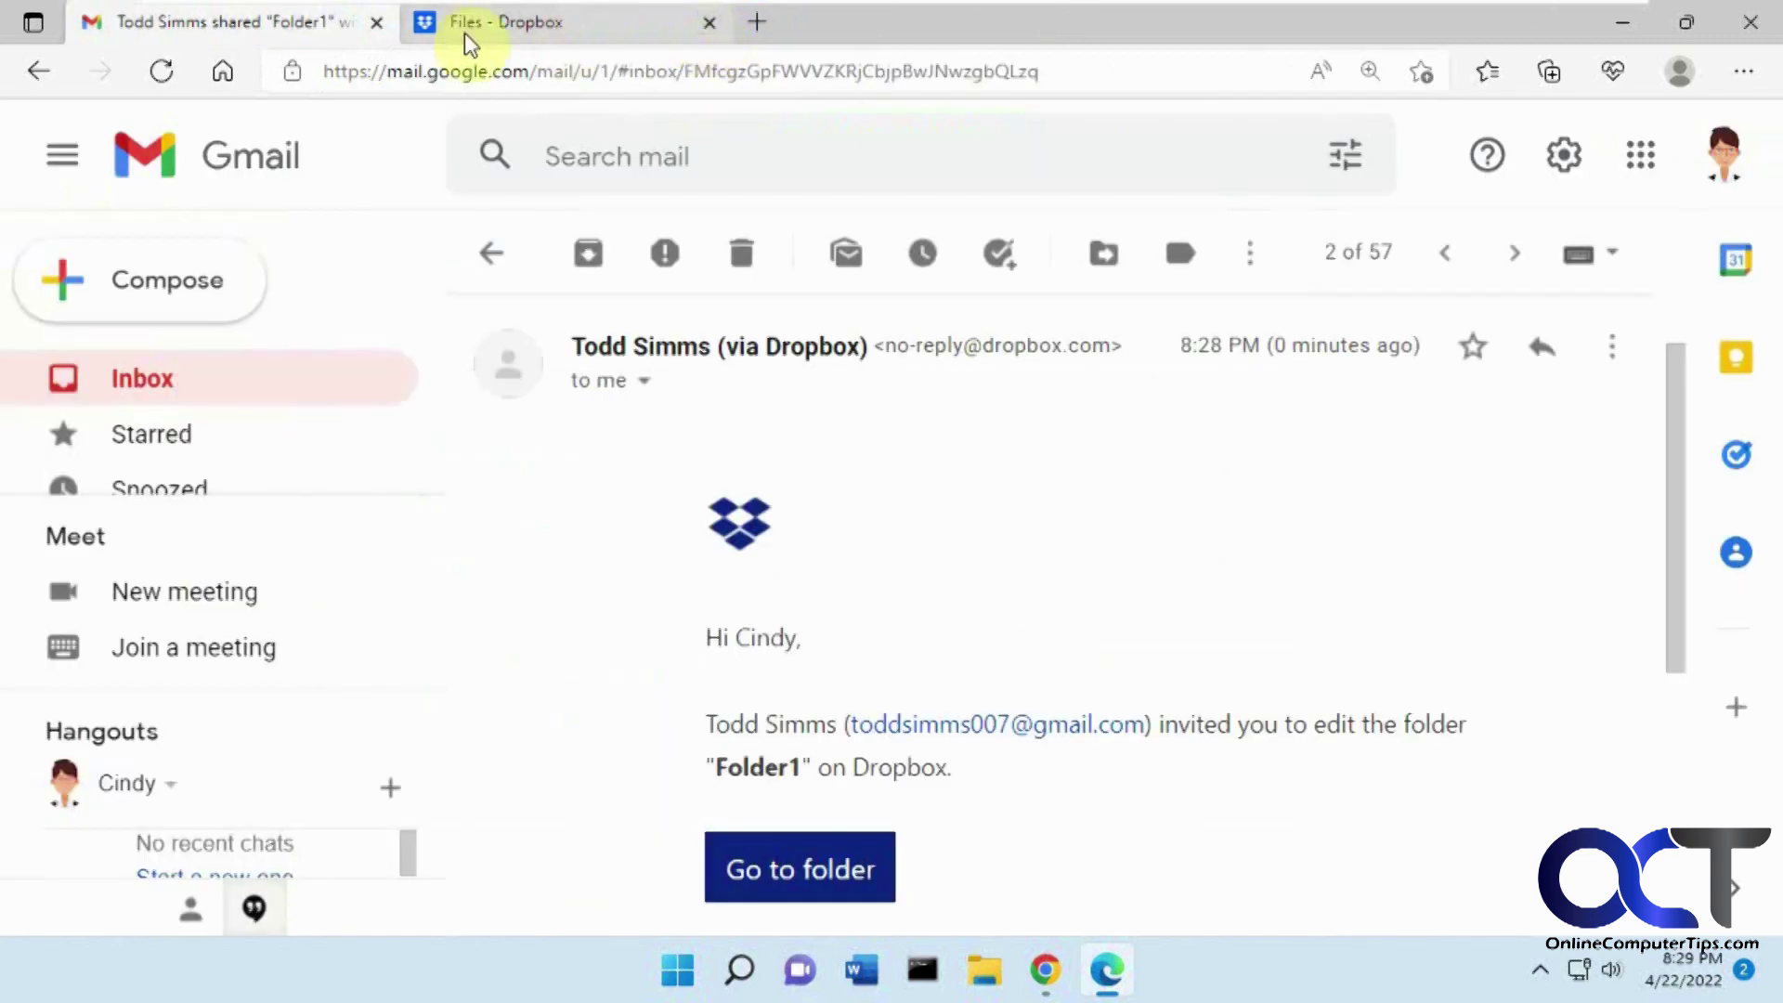
click(491, 252)
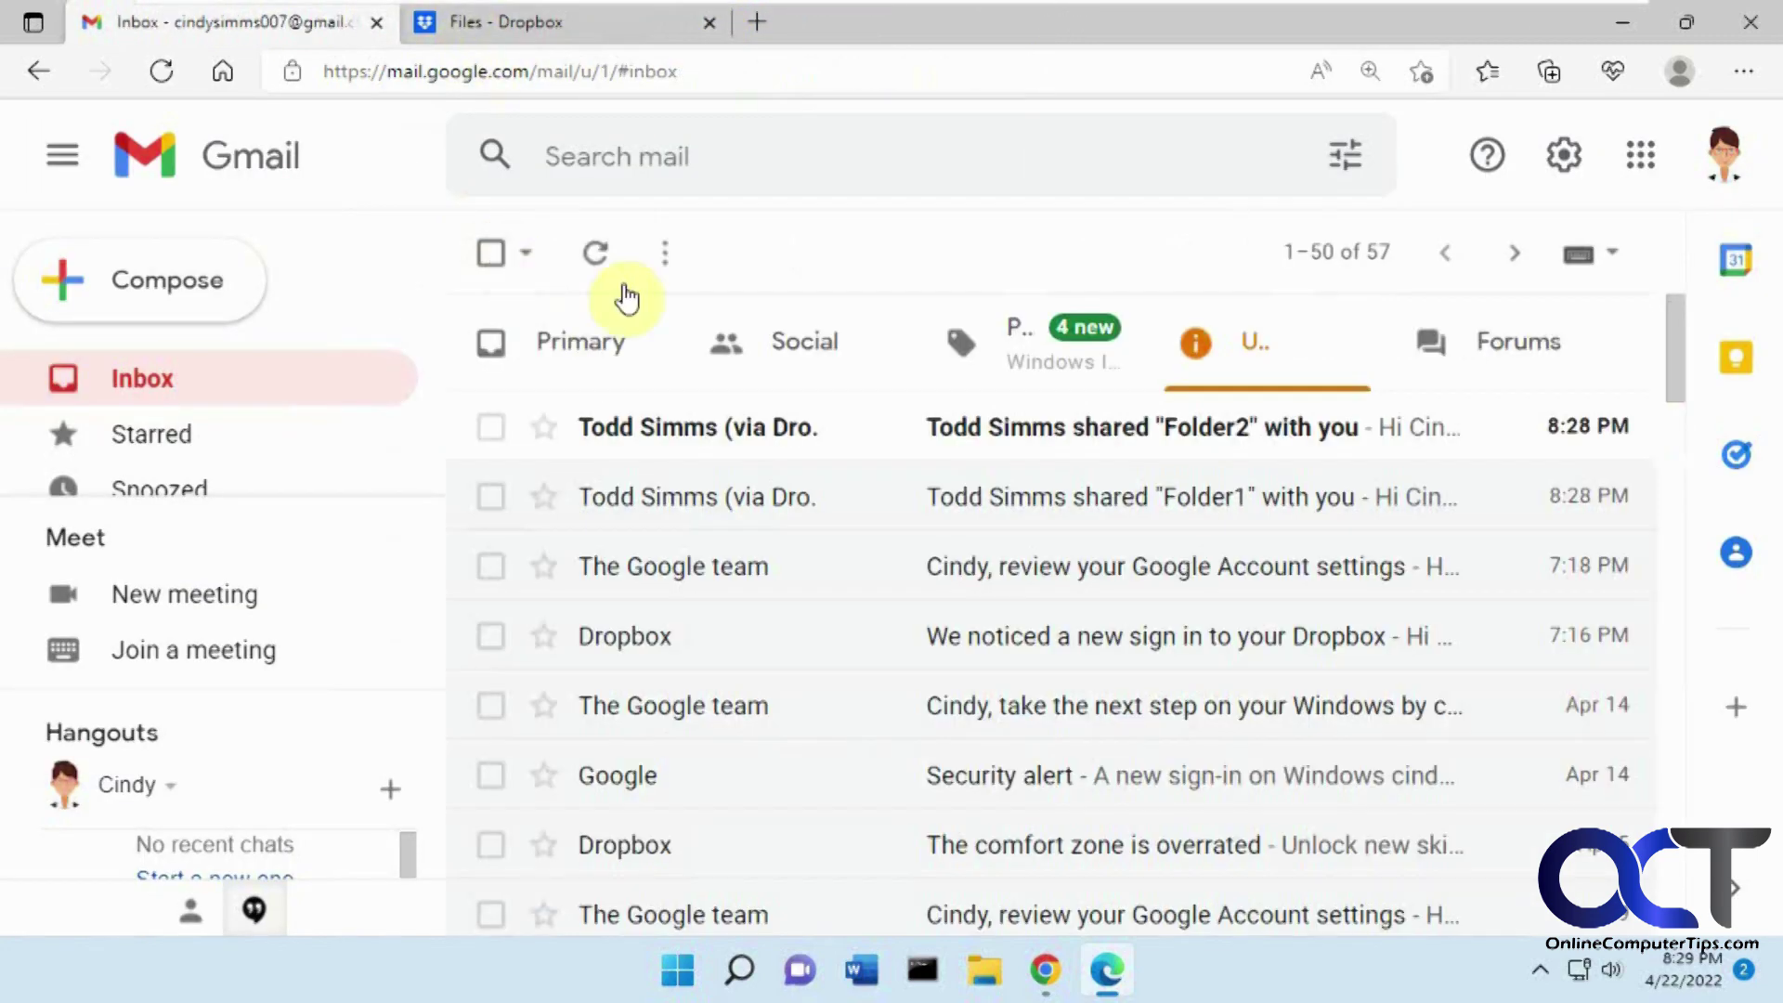
click(1134, 425)
scroll(973, 613, down, 1)
click(829, 856)
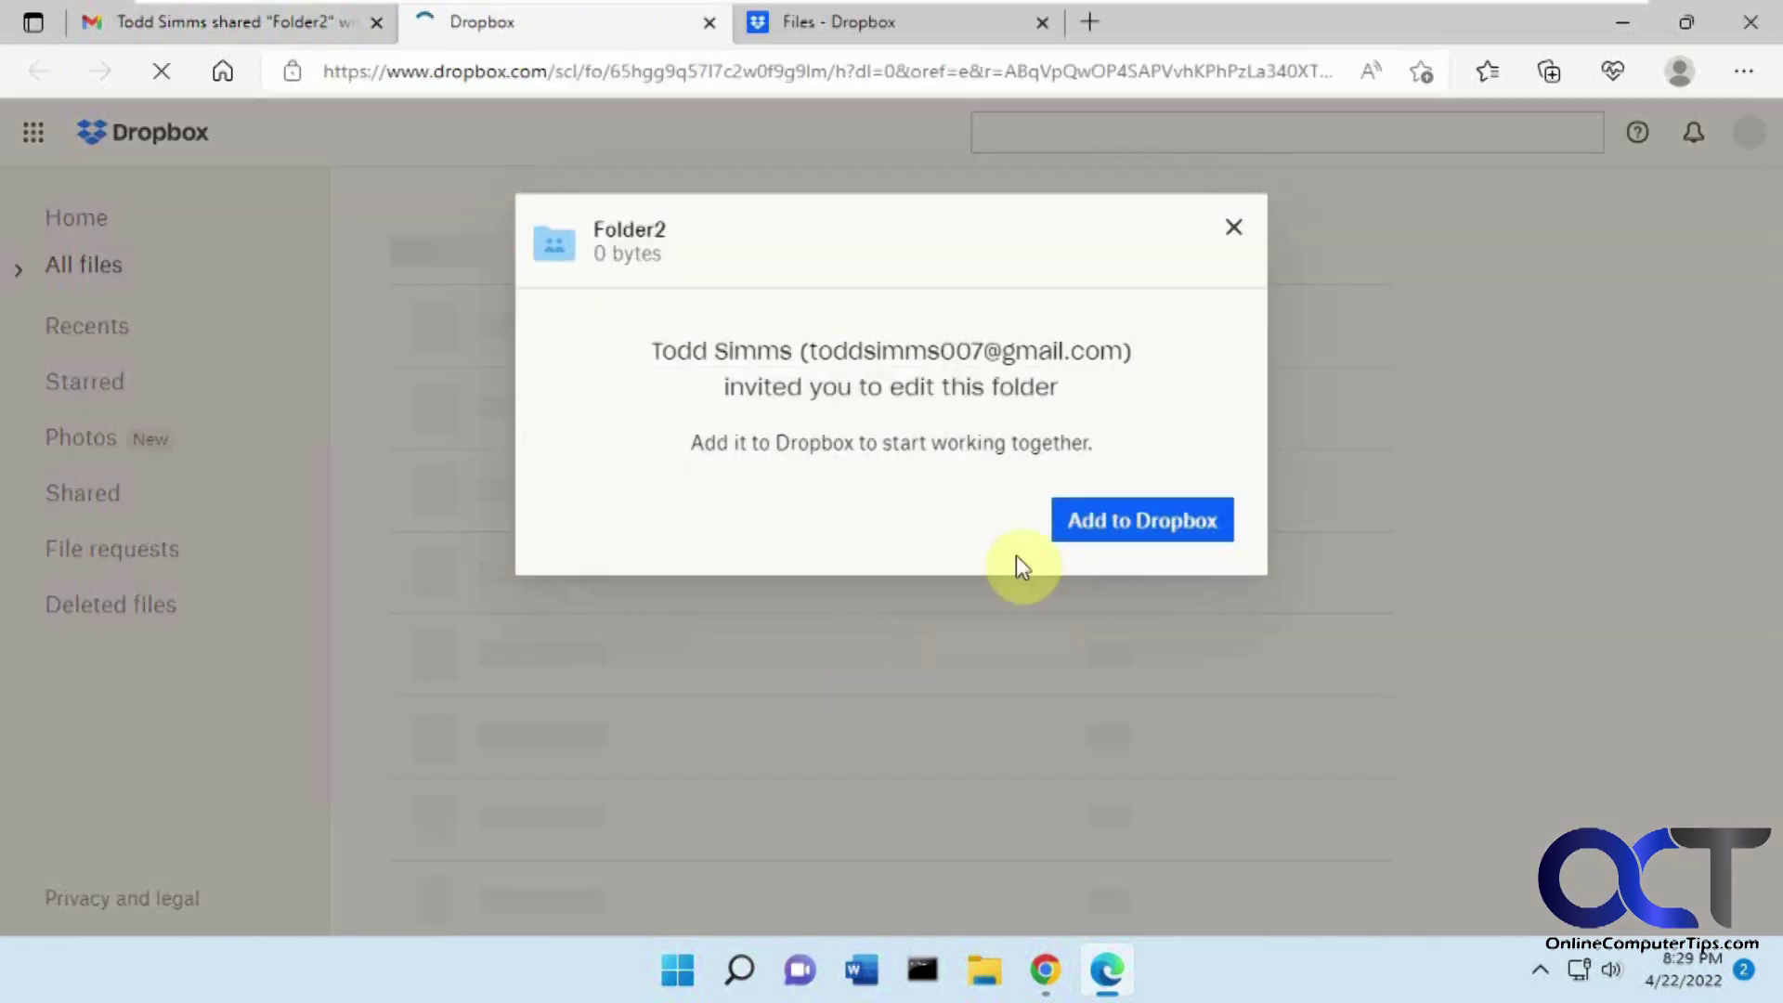
click(1105, 525)
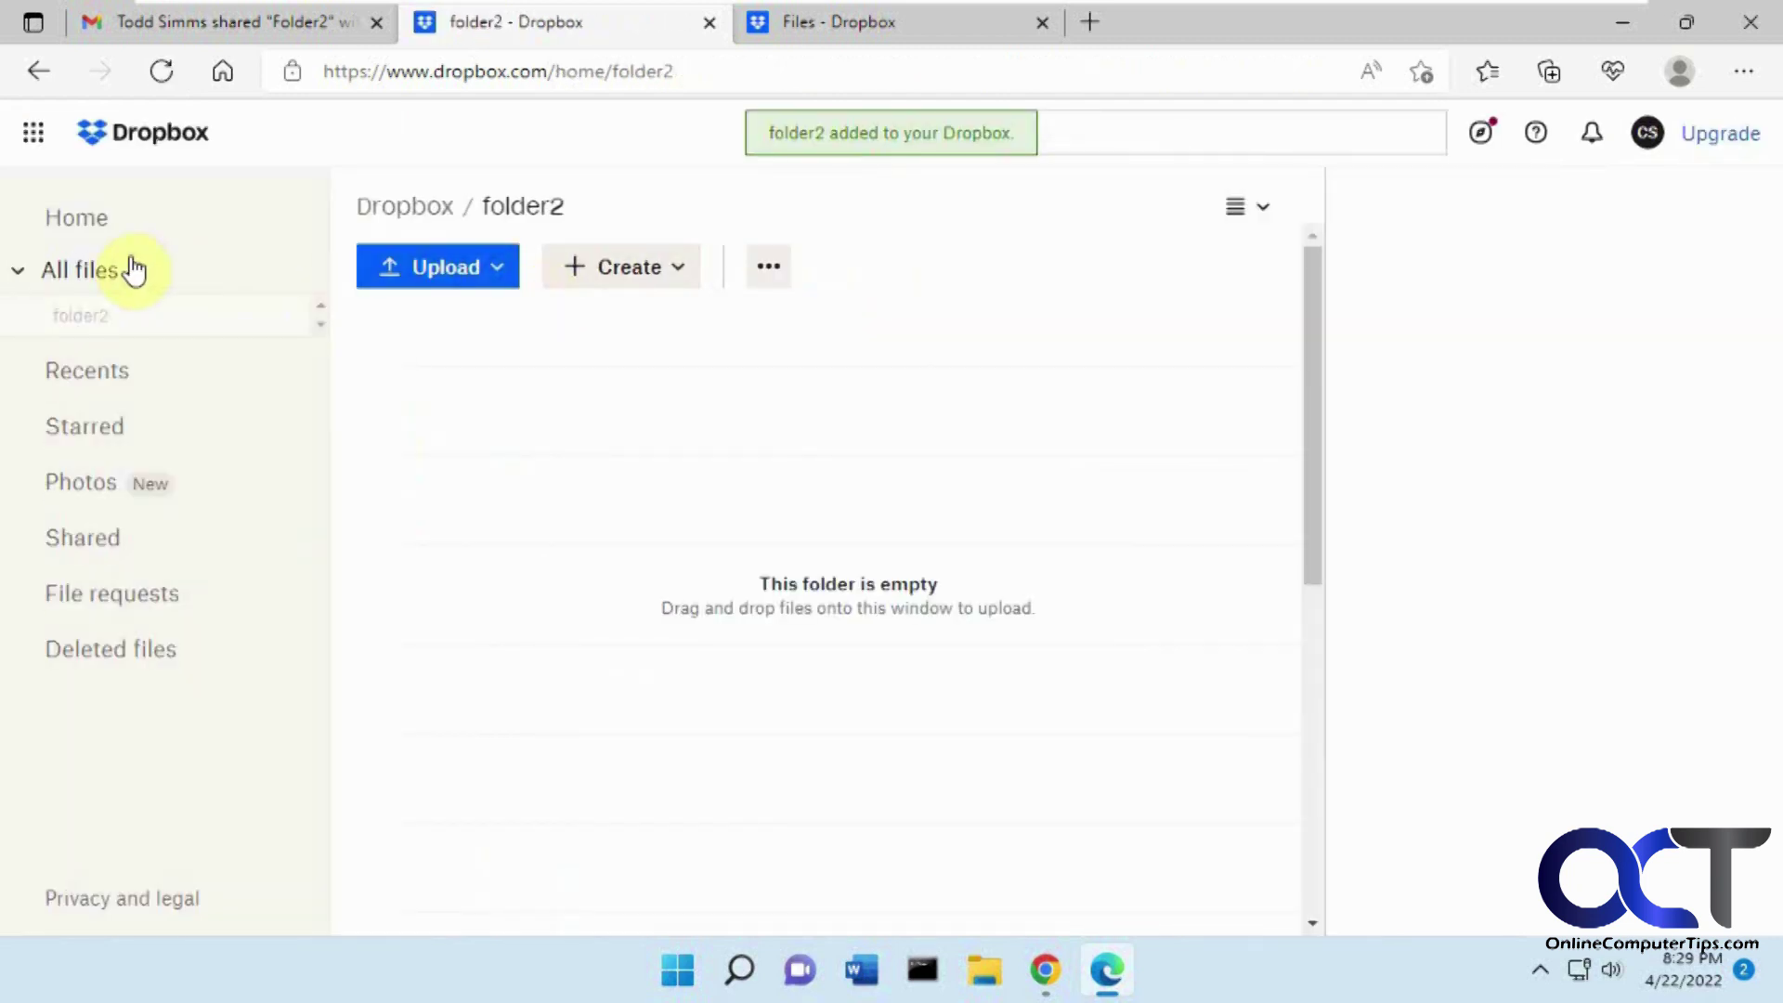
click(94, 277)
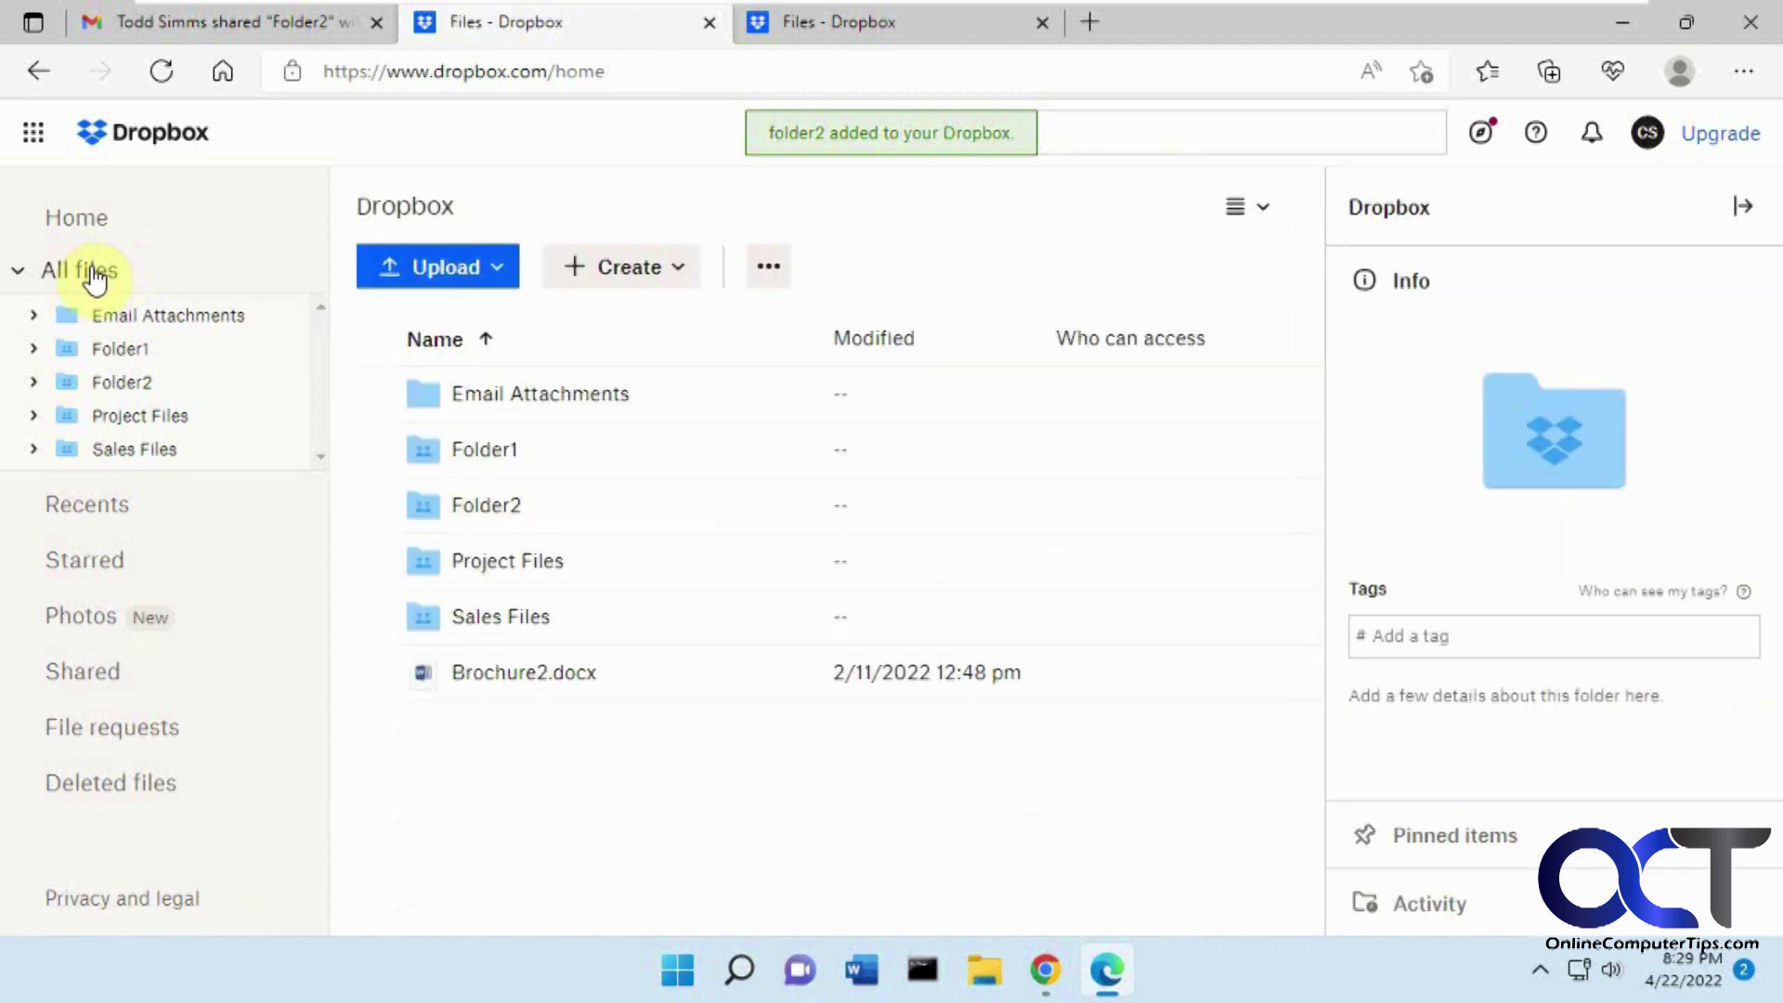
click(1044, 24)
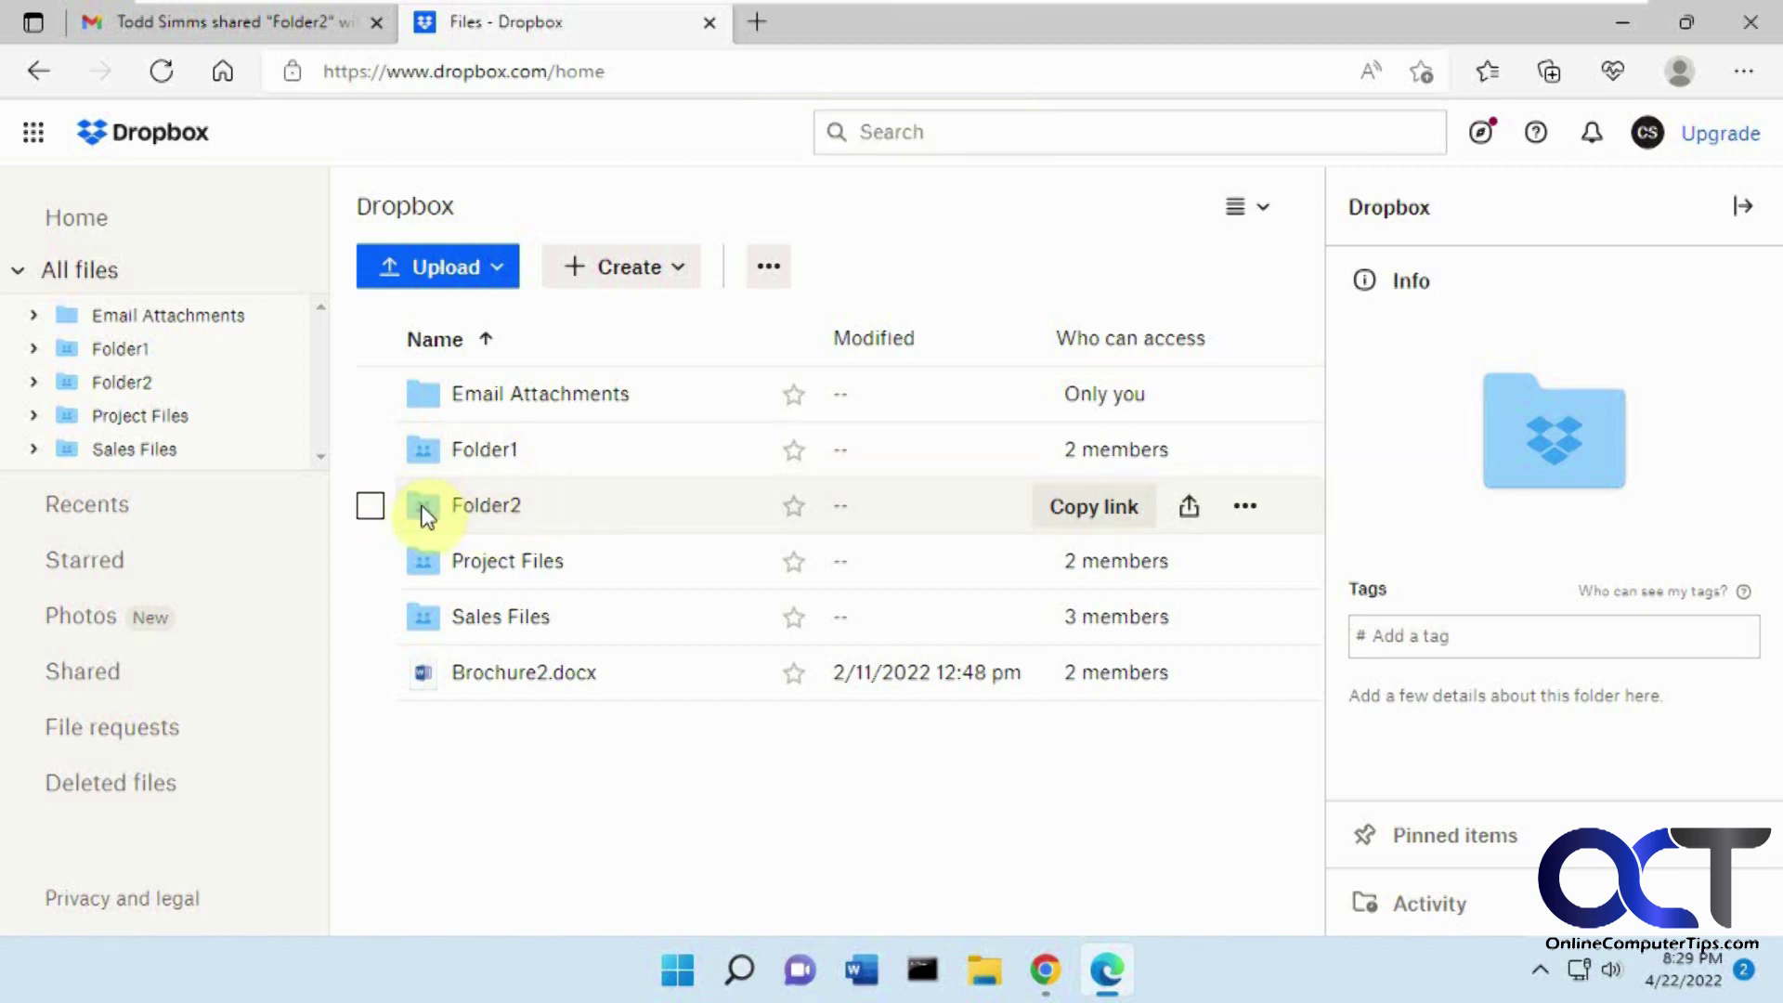
Step: Delete Folder2 from the recipient's All files and dismiss the 'Deleted 1 item' notice
click(372, 506)
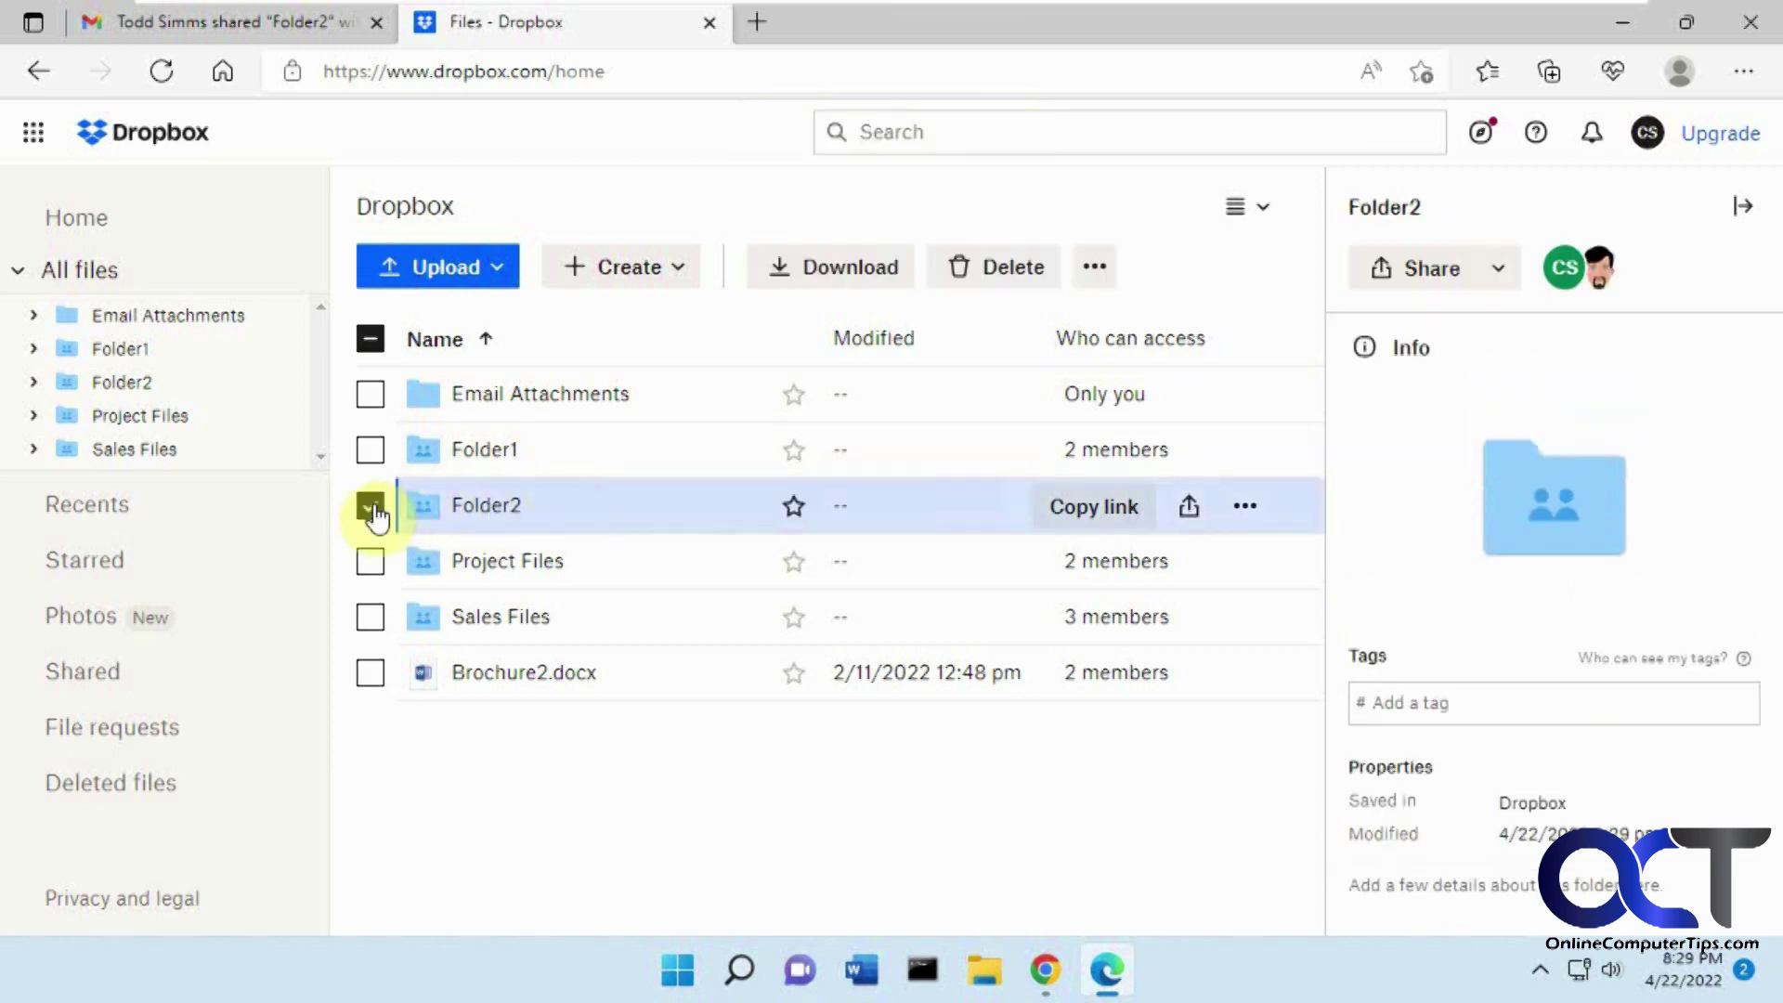
click(985, 269)
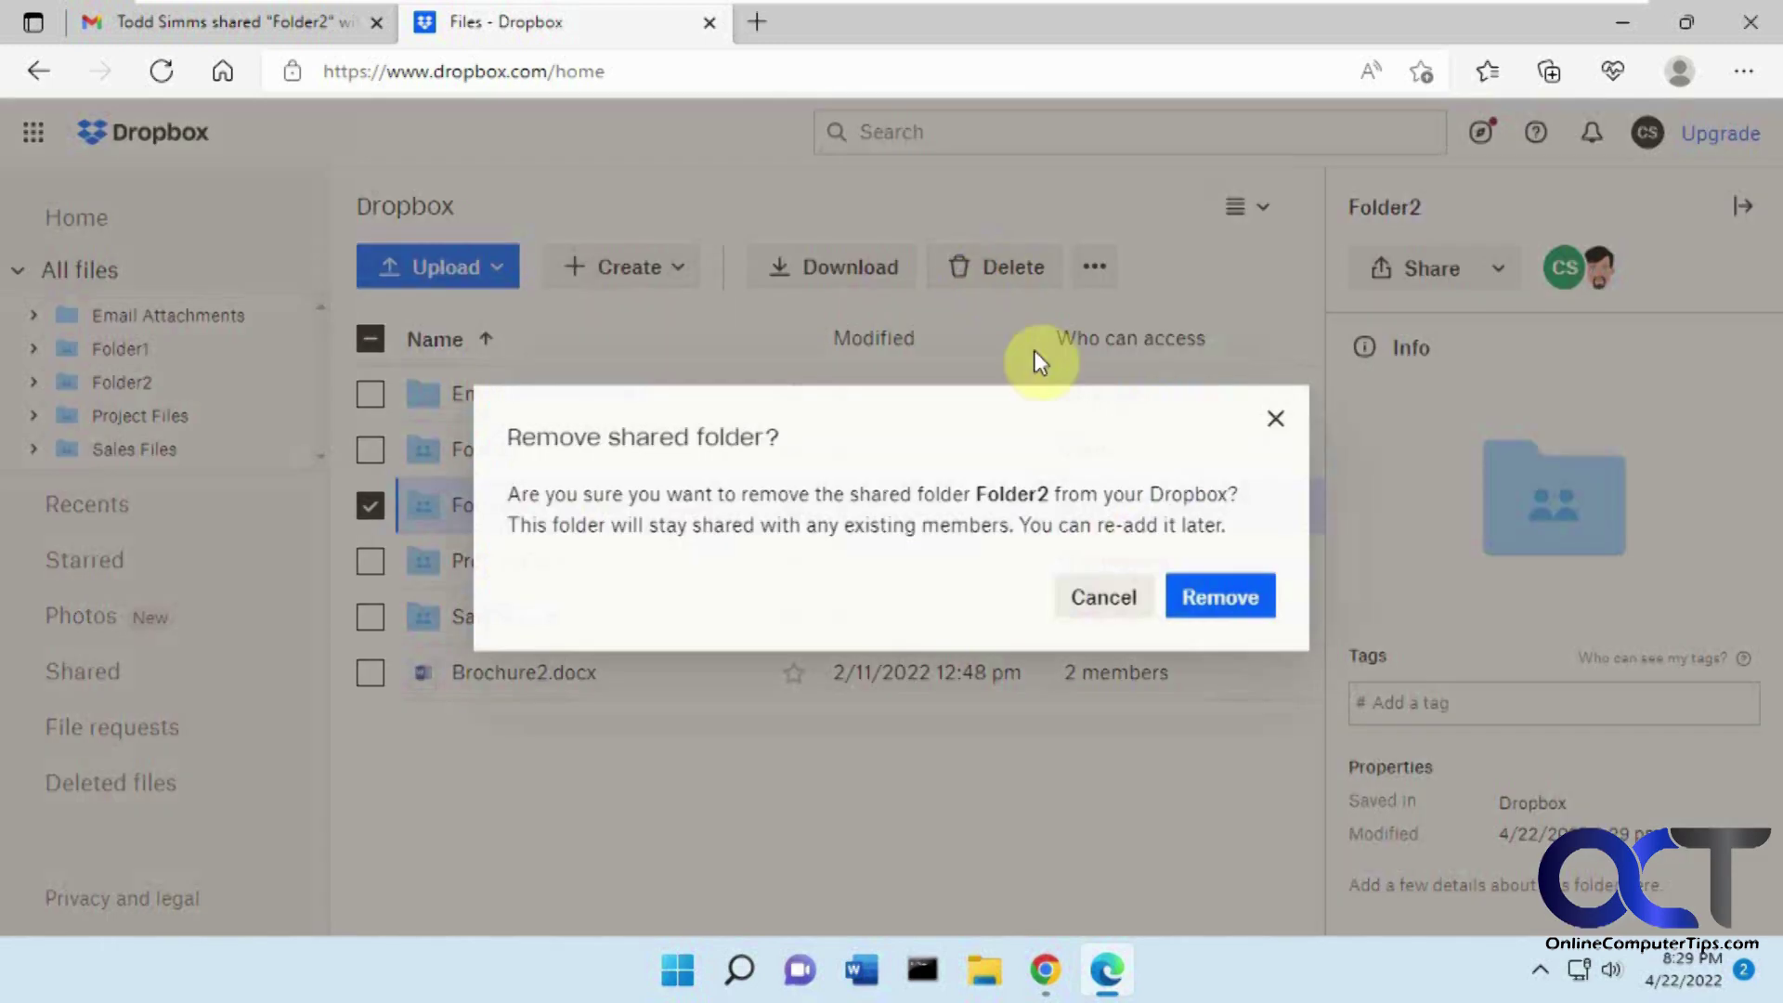
click(1220, 599)
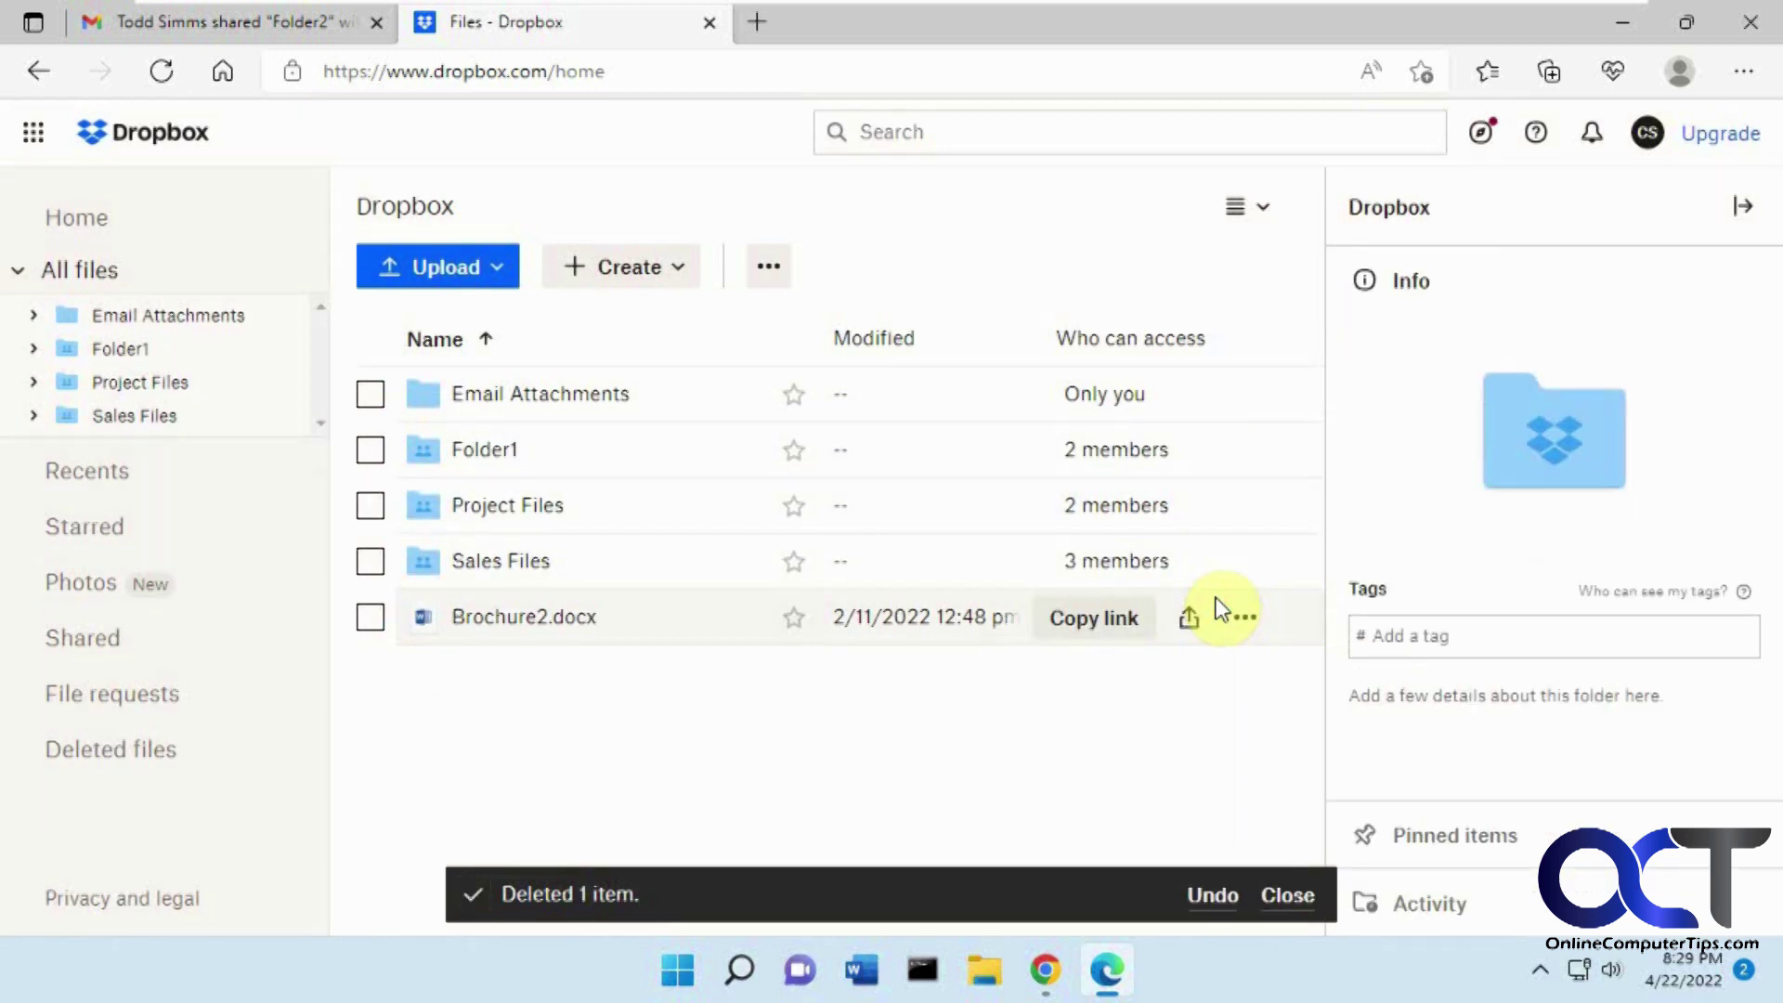
click(1287, 894)
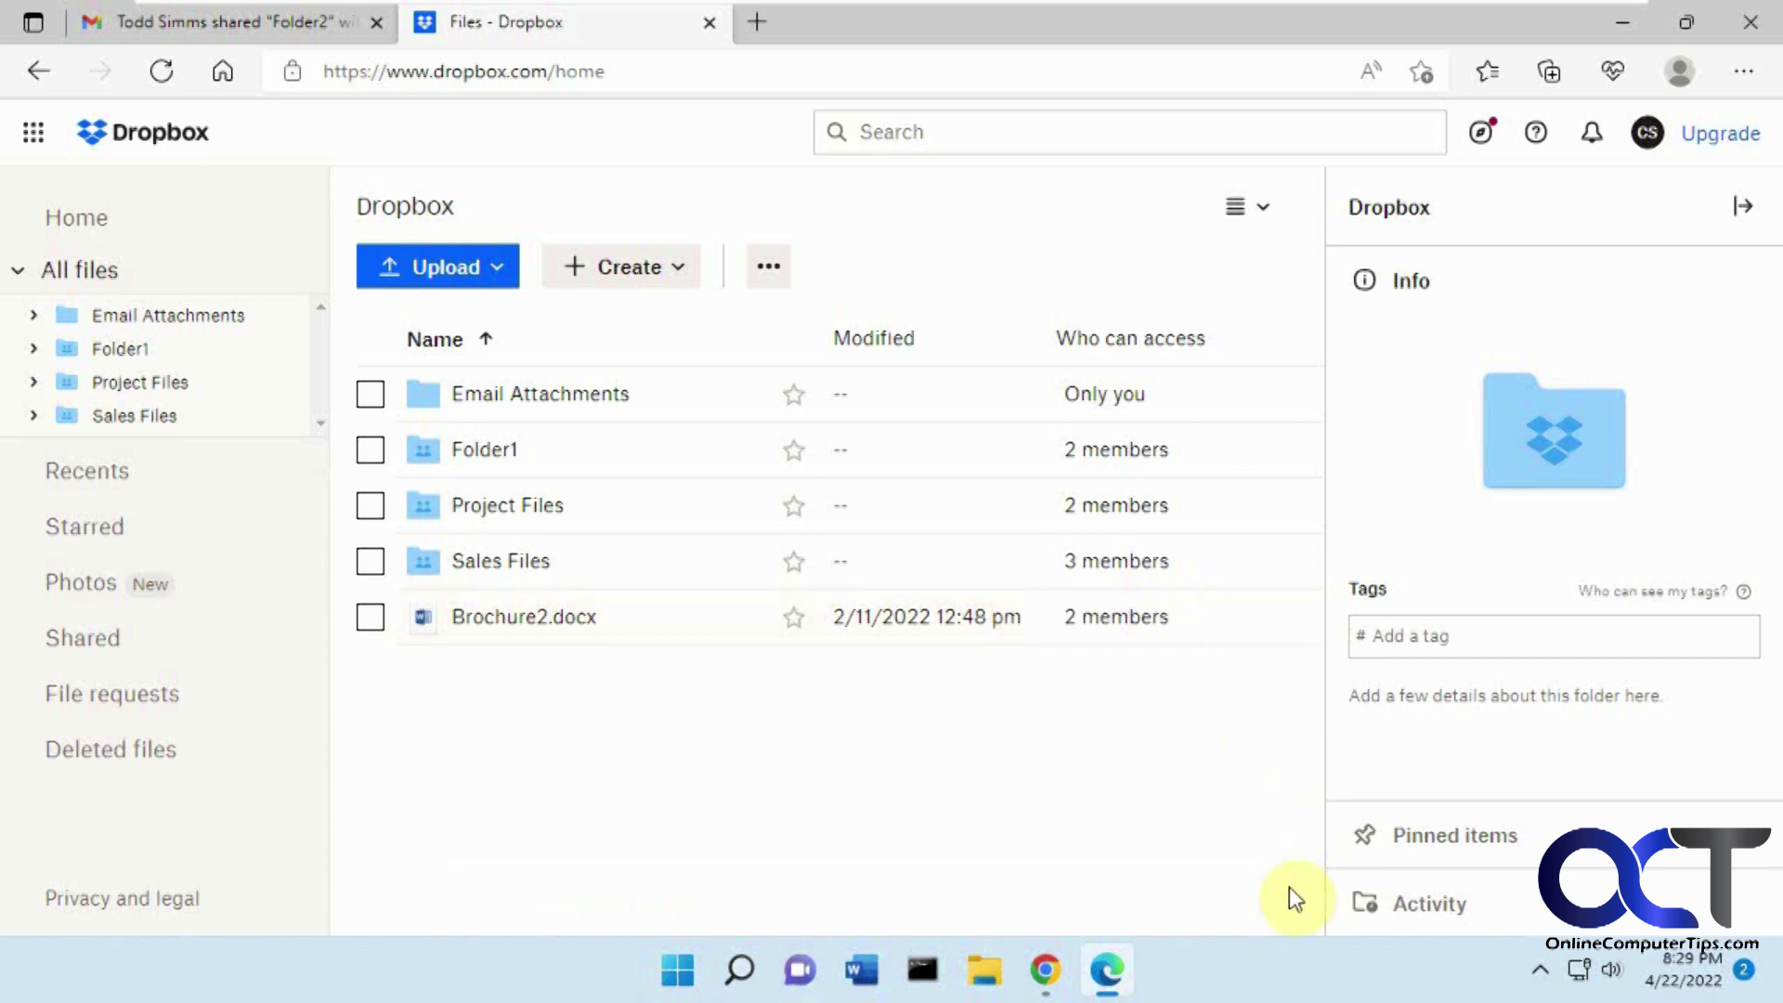
Step: Check Folder2's 'Who can access' list in the owner's account, then return to the recipient's Dropbox
click(1046, 969)
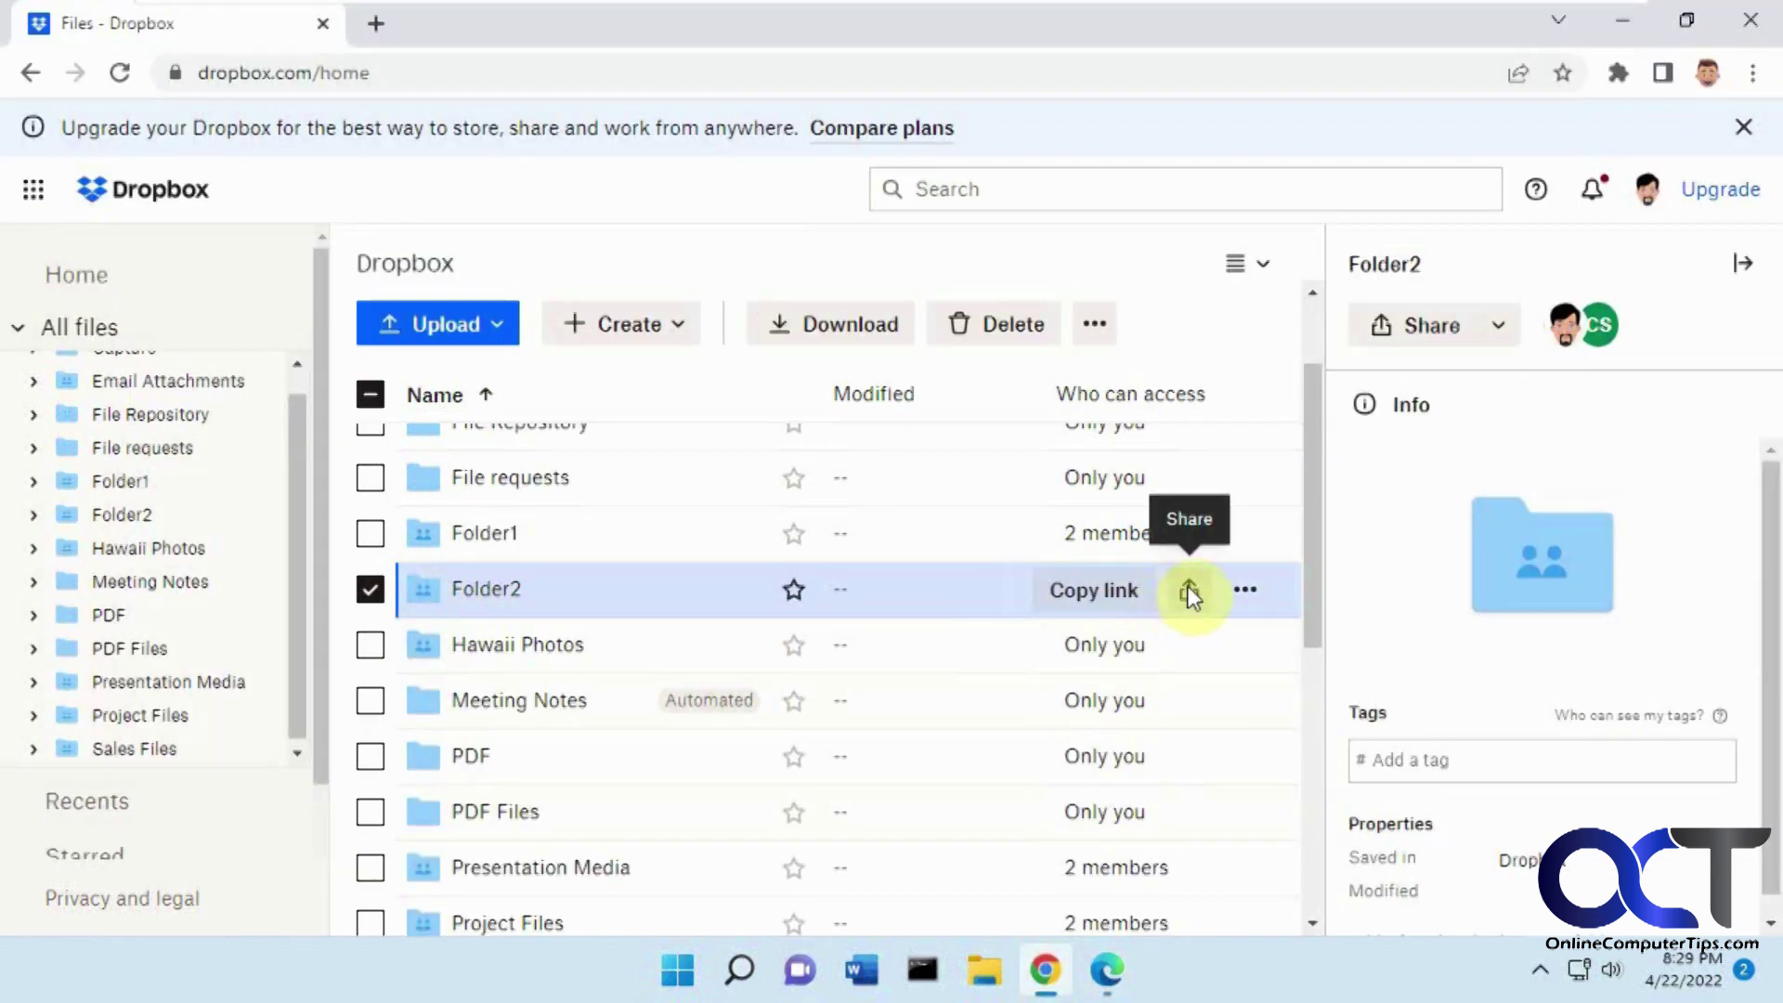
click(1190, 592)
click(724, 269)
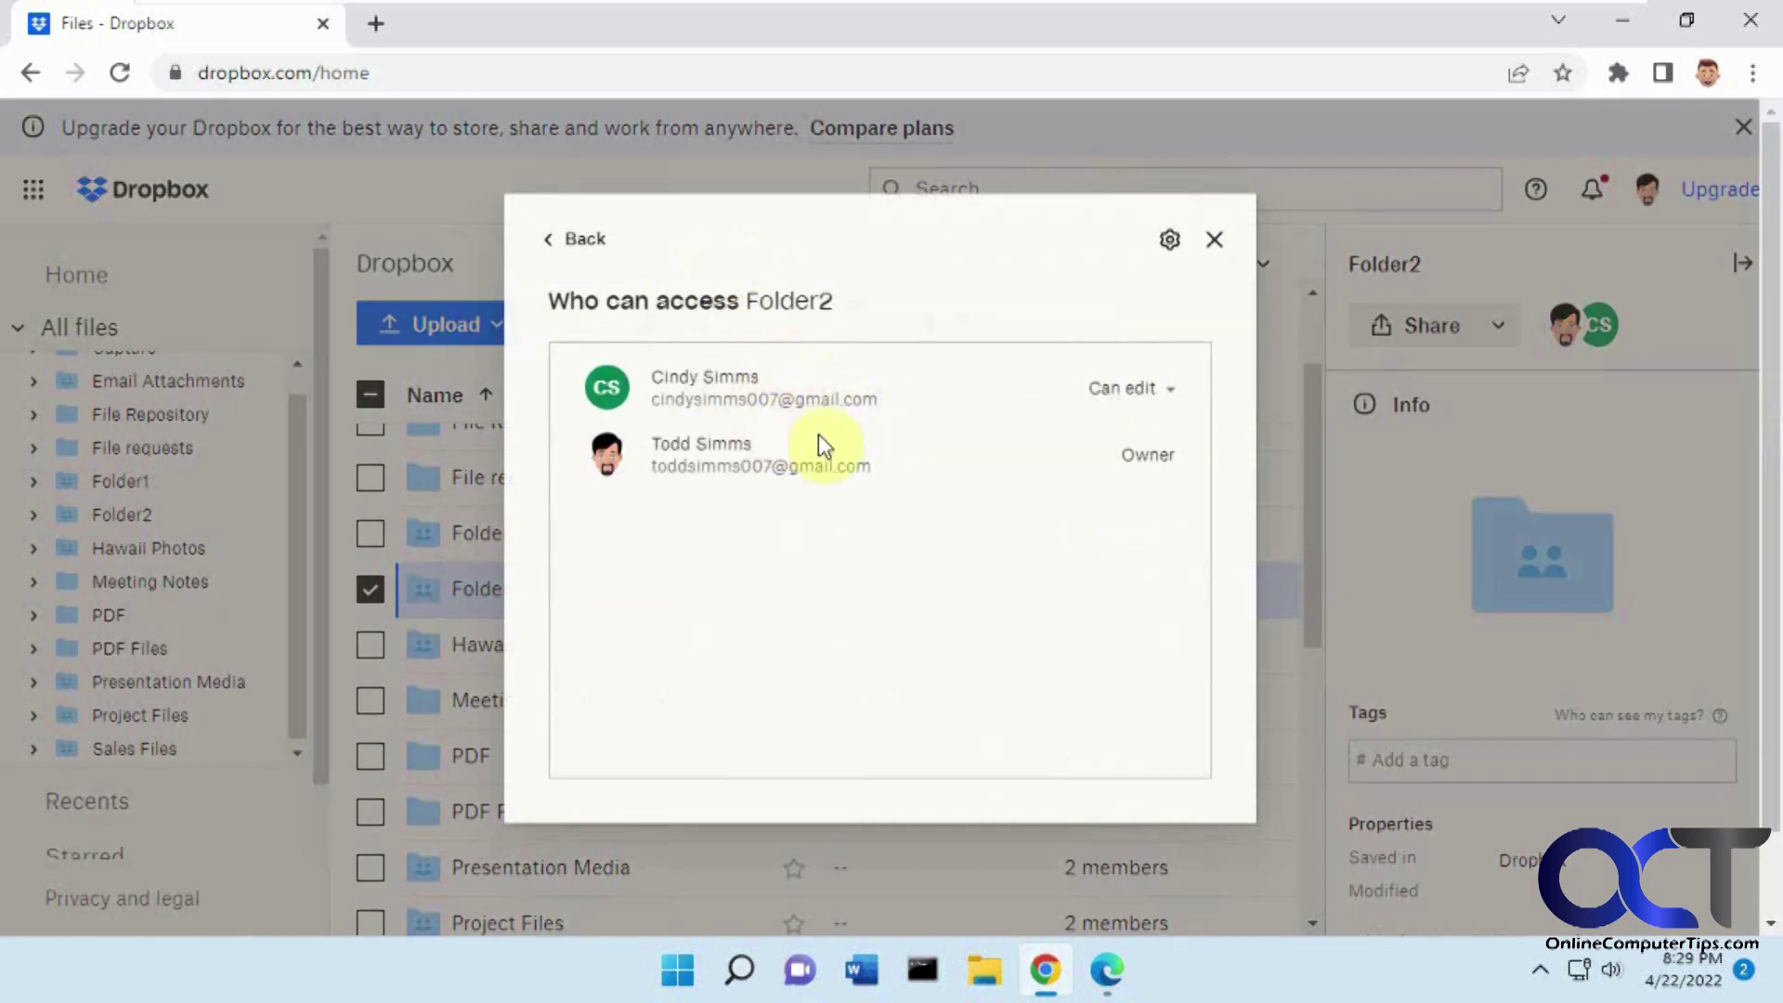
click(1217, 243)
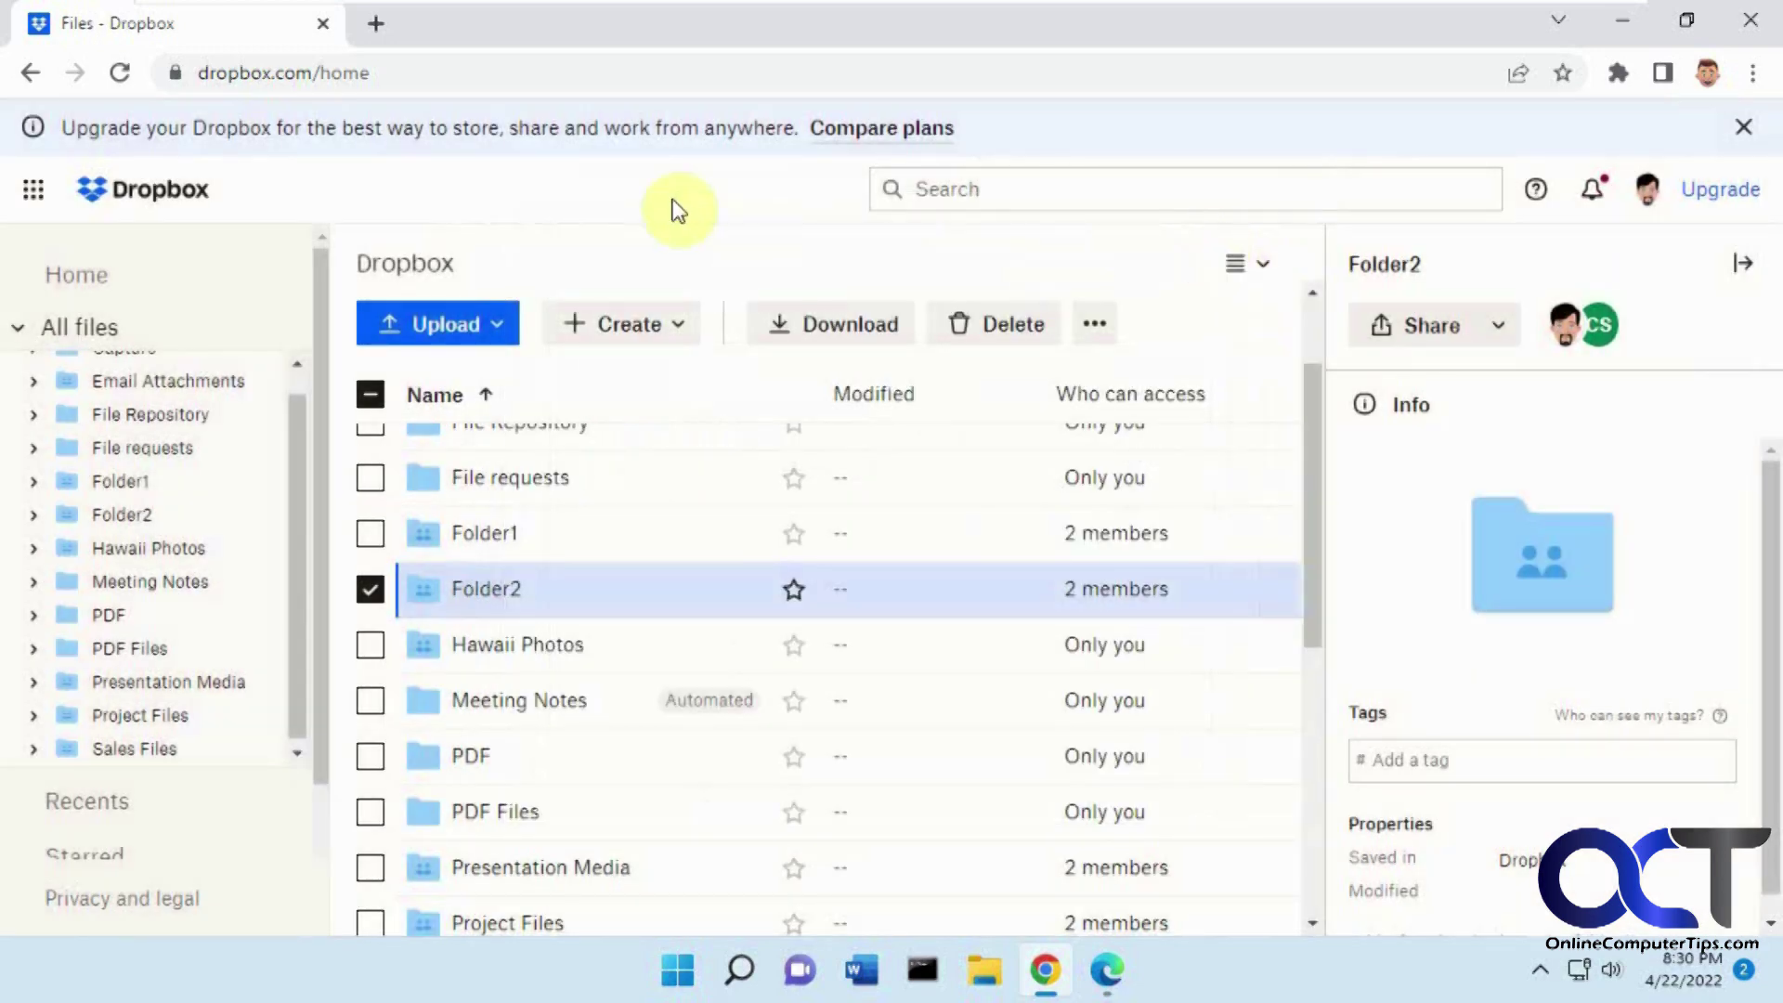
click(1107, 970)
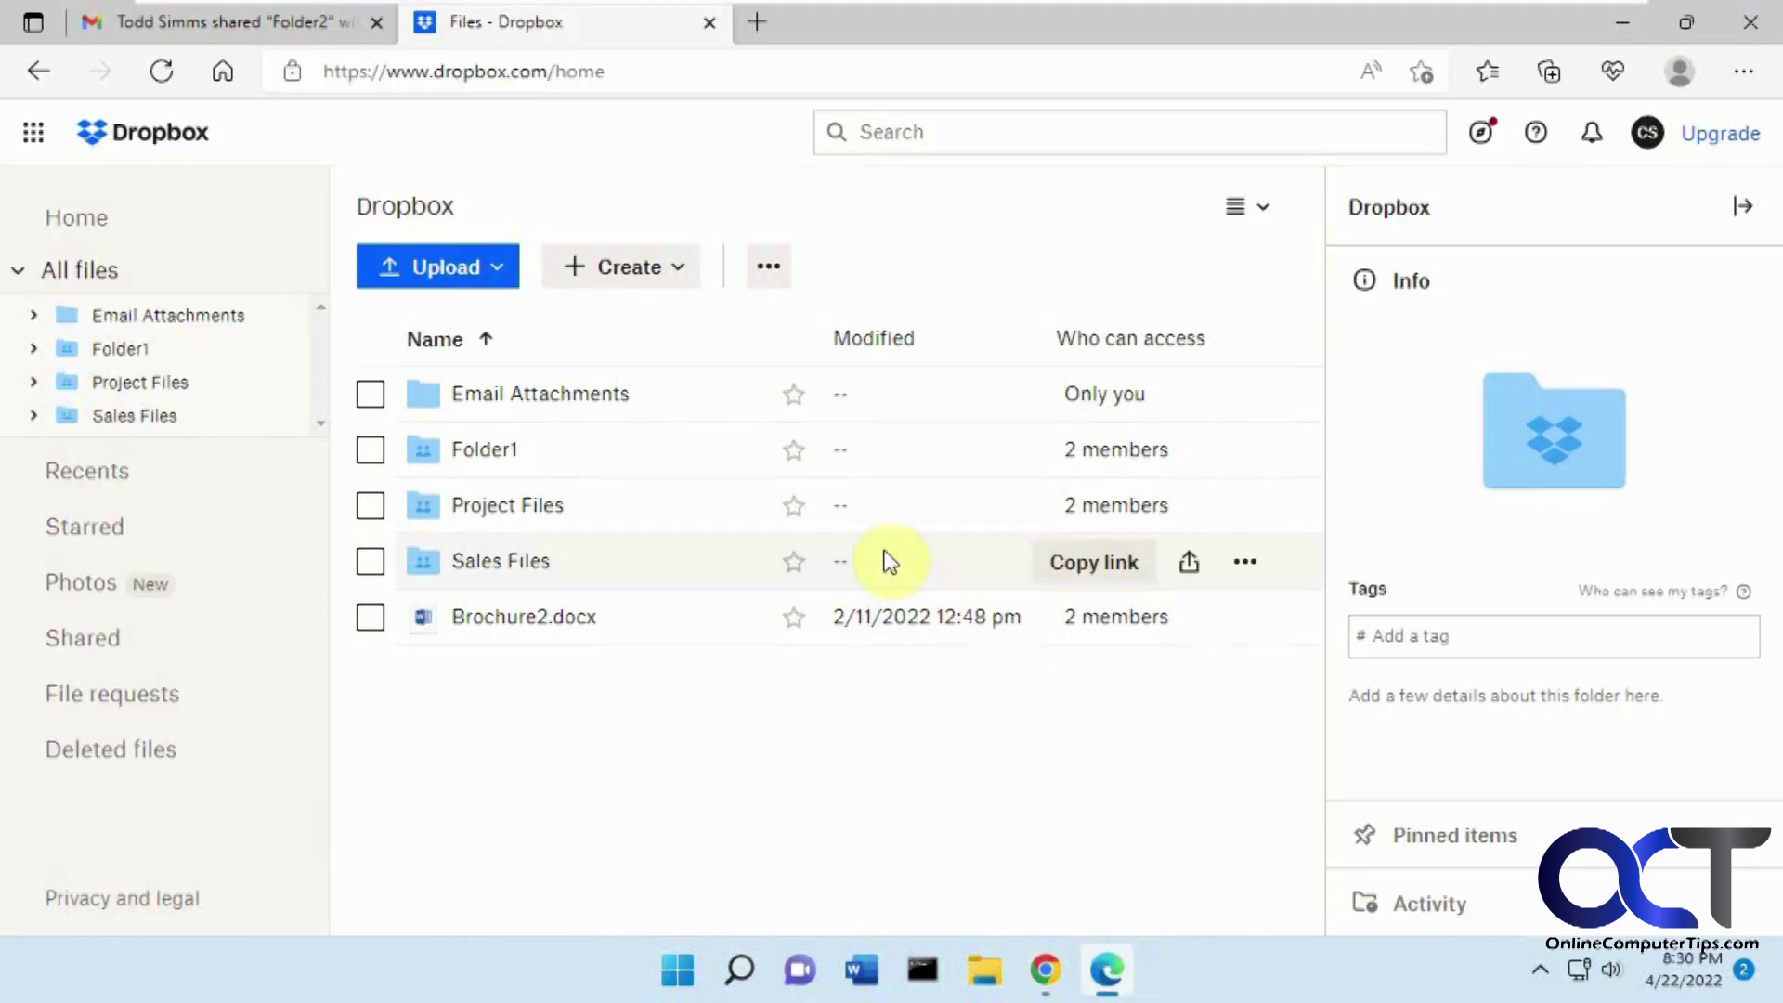
Step: Permanently delete Folder2 from Deleted files, confirming Remove my access, then return to All files
click(146, 748)
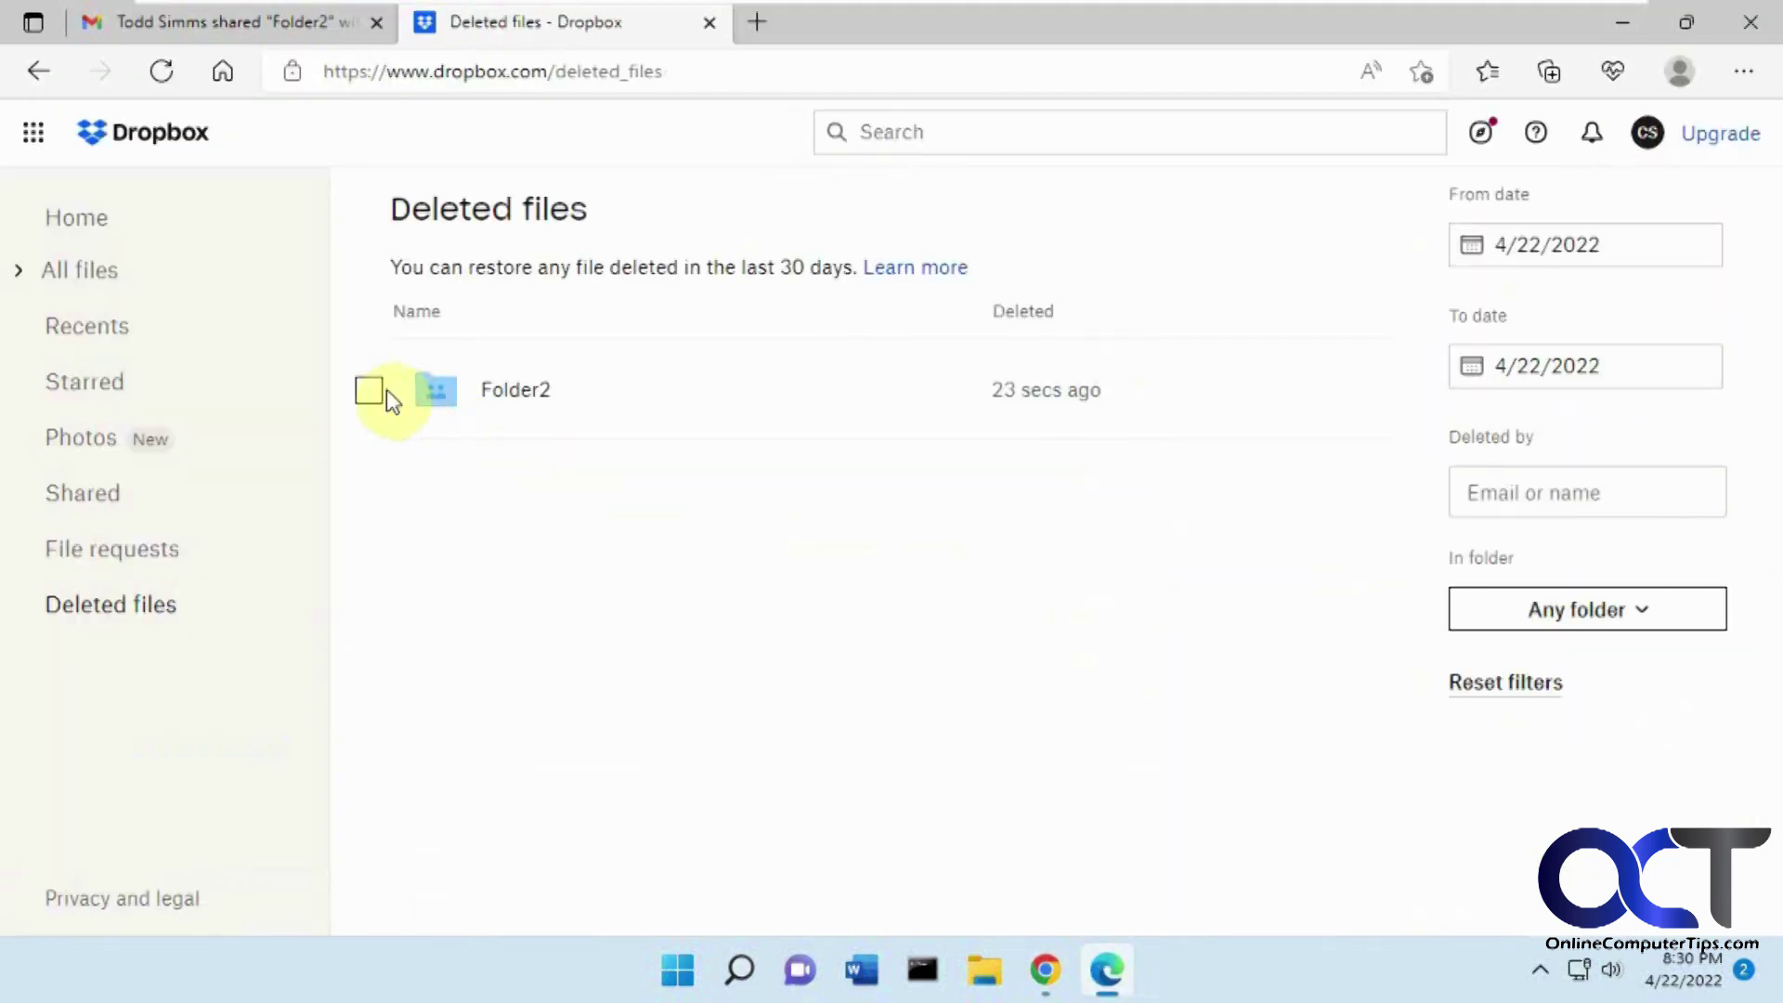
click(371, 390)
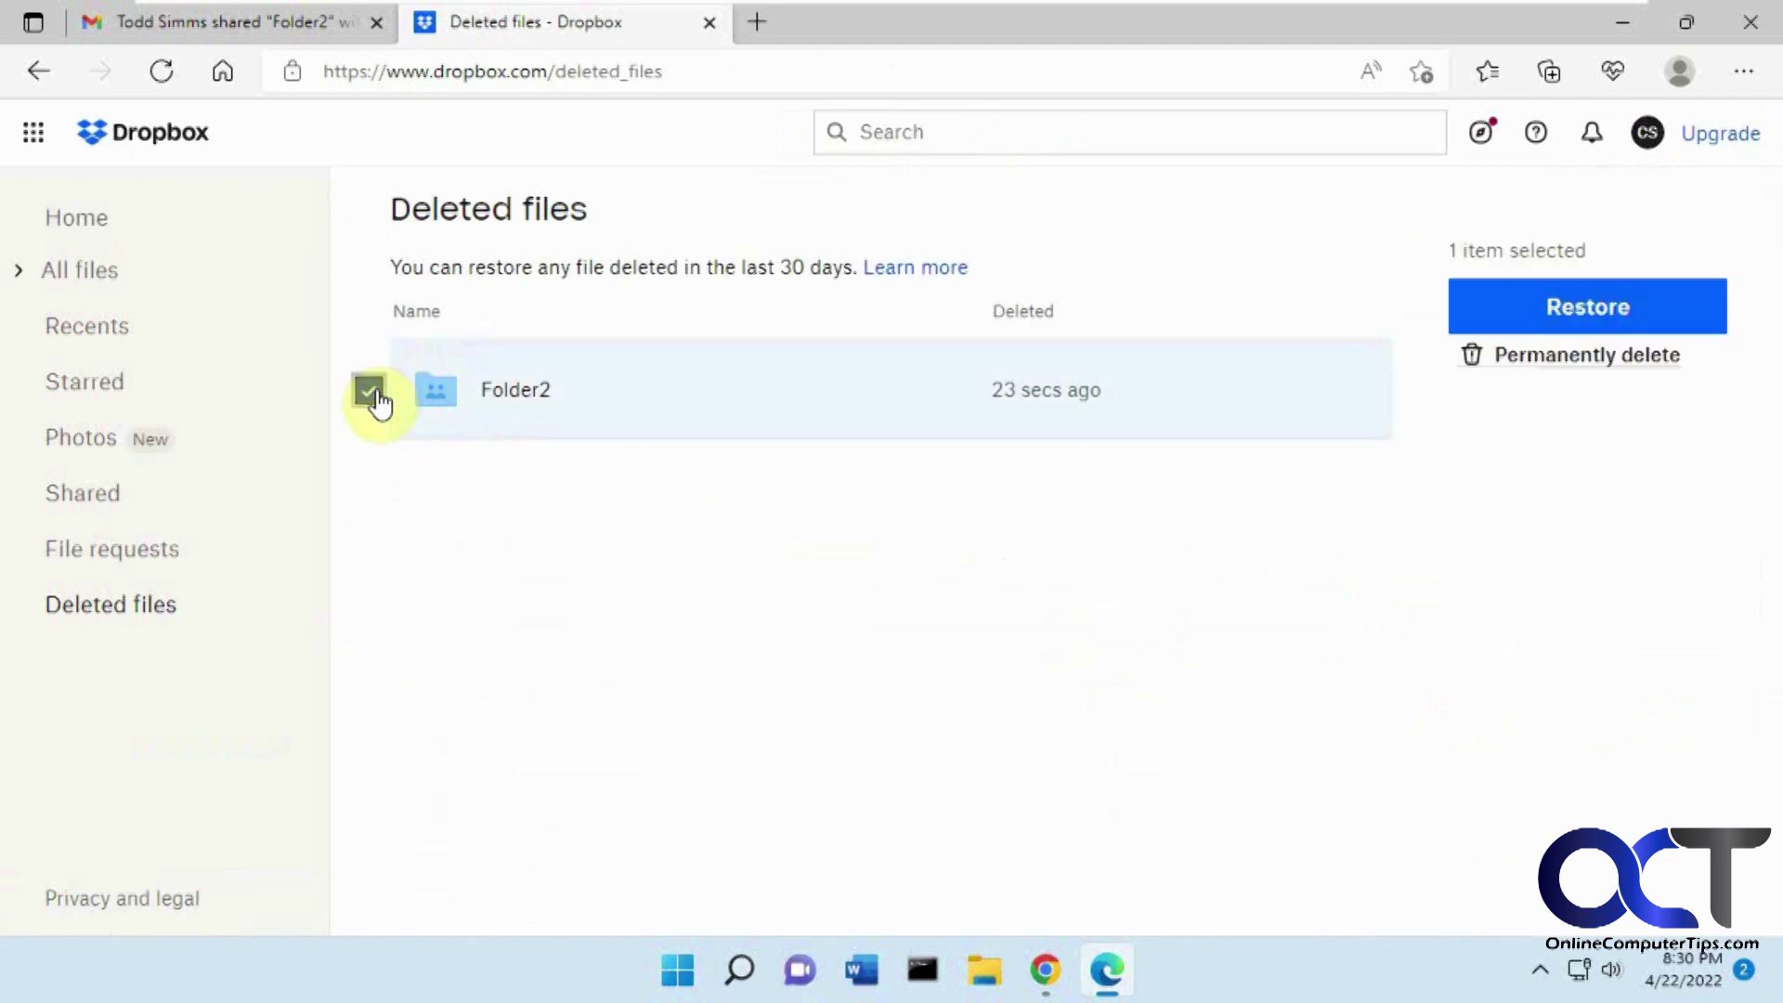
click(1560, 368)
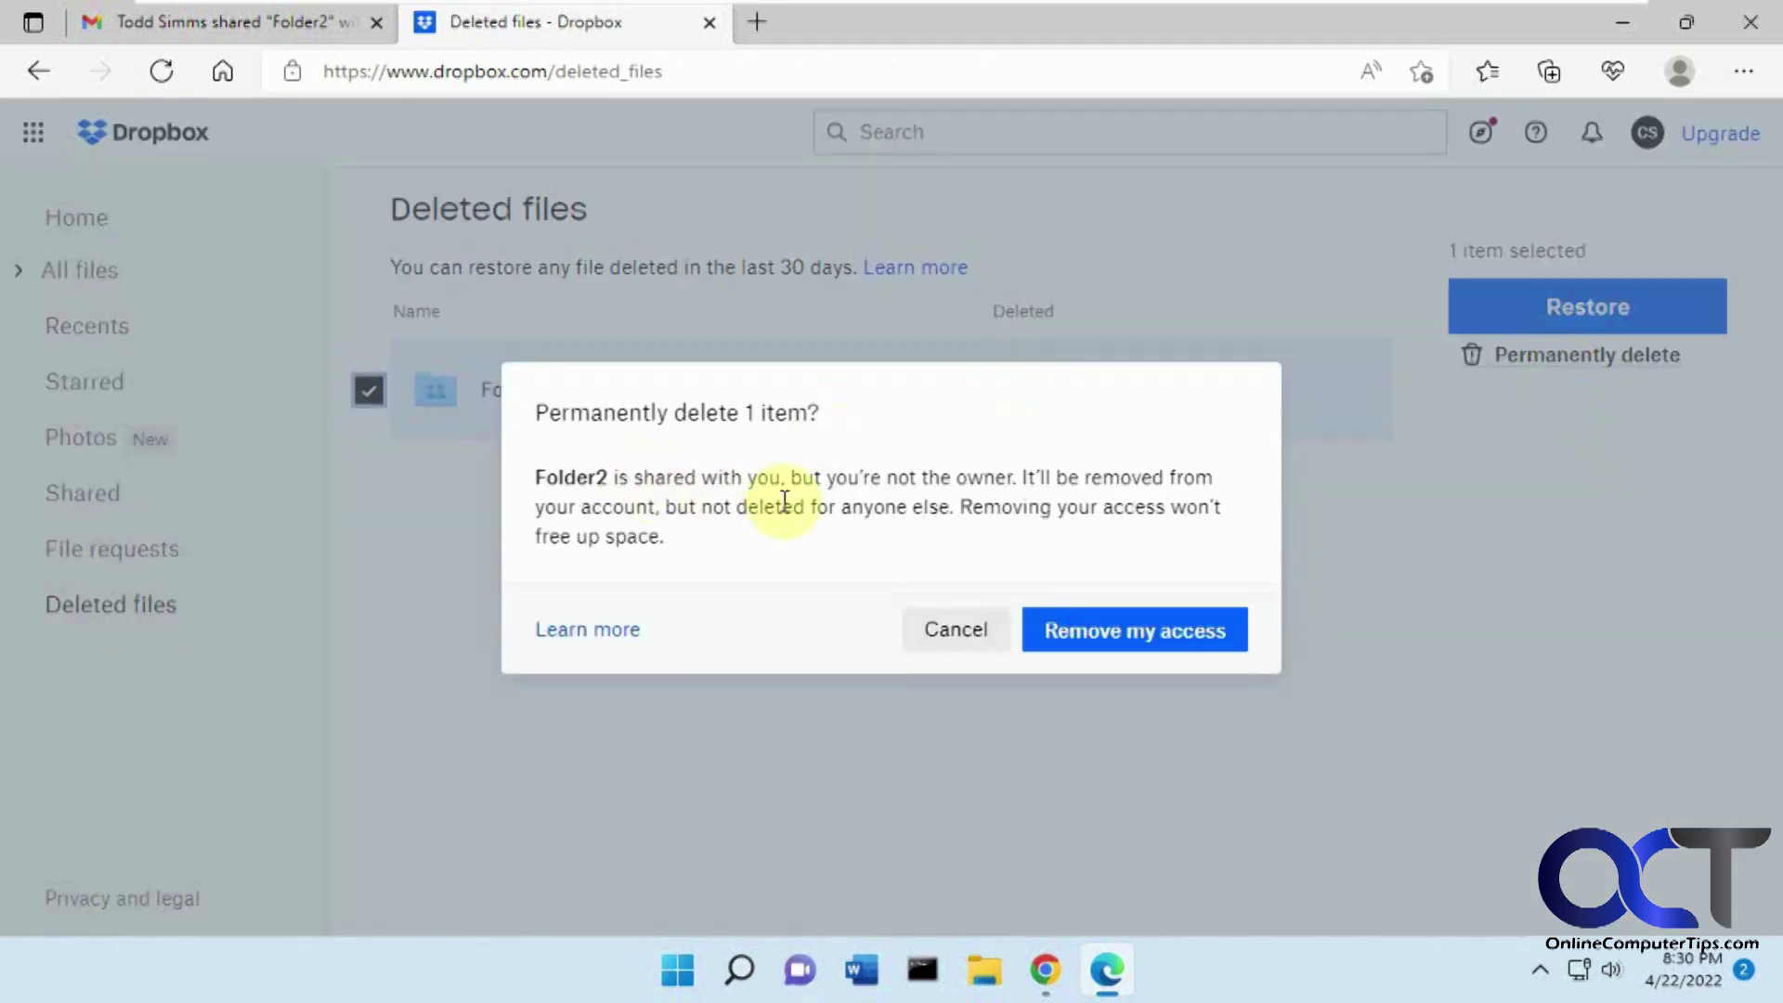
click(1098, 633)
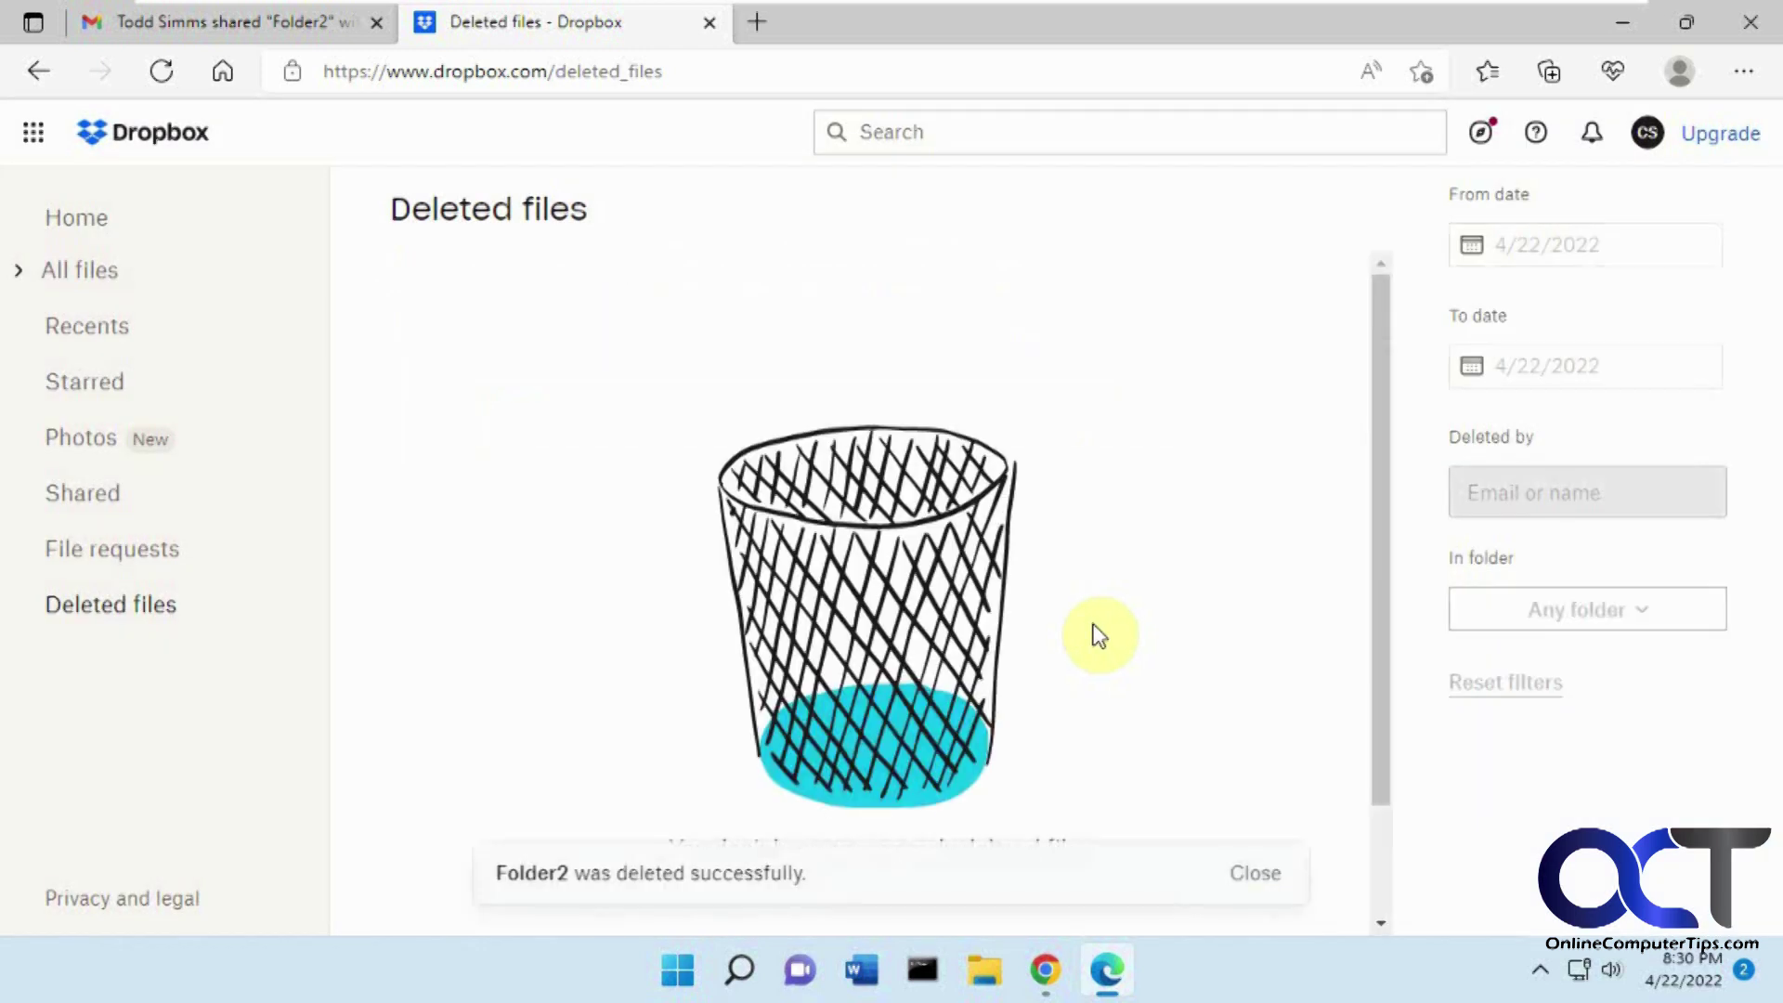
click(105, 277)
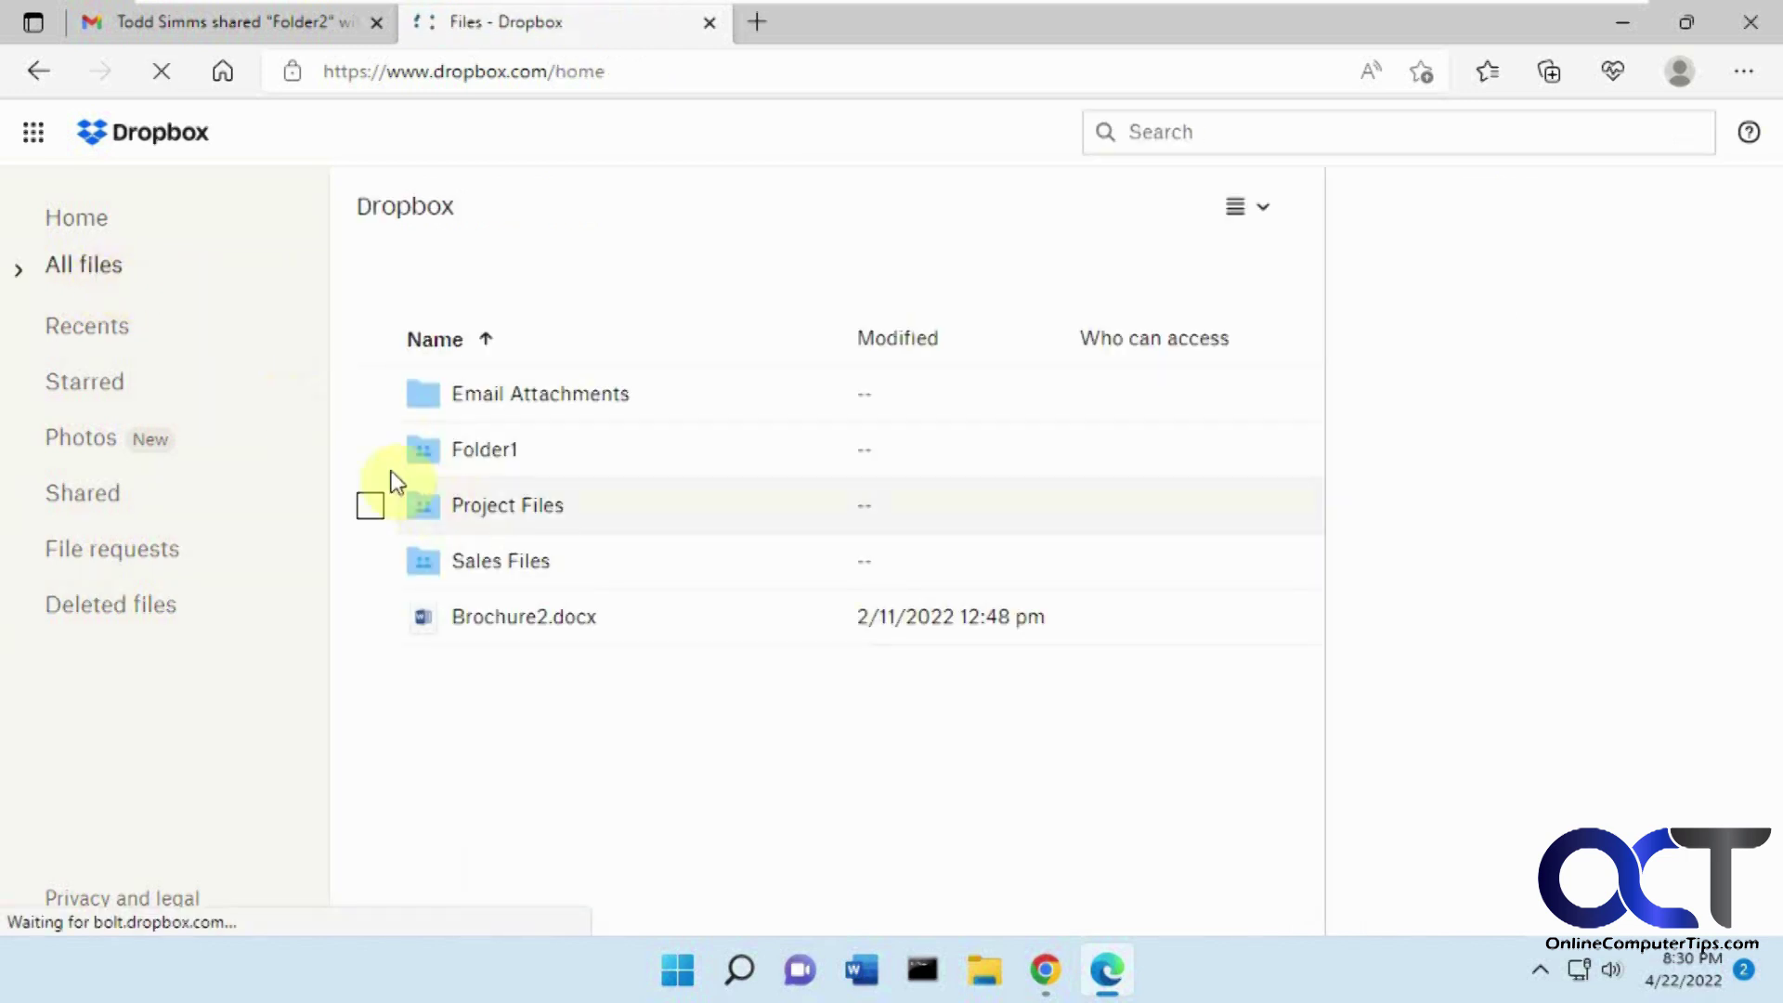
Step: Remove the recipient's own Folder1 access via Who can access > Remove my access, then show the owner's view
click(370, 450)
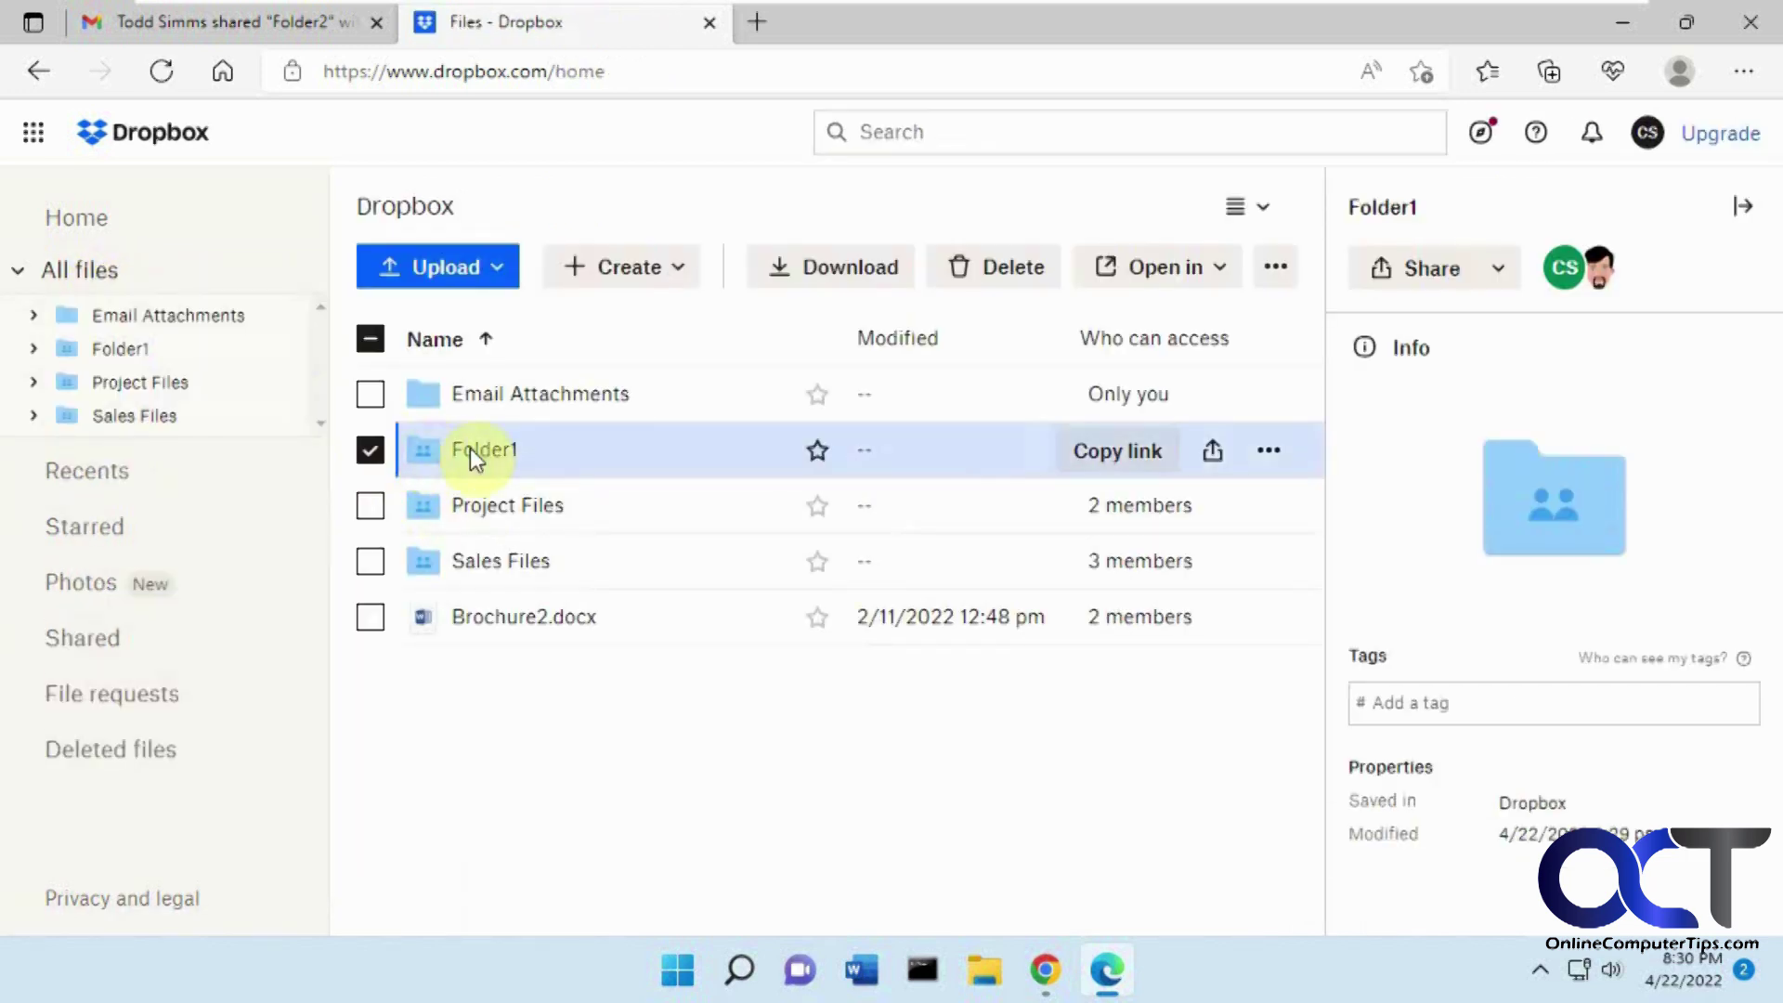
click(1213, 453)
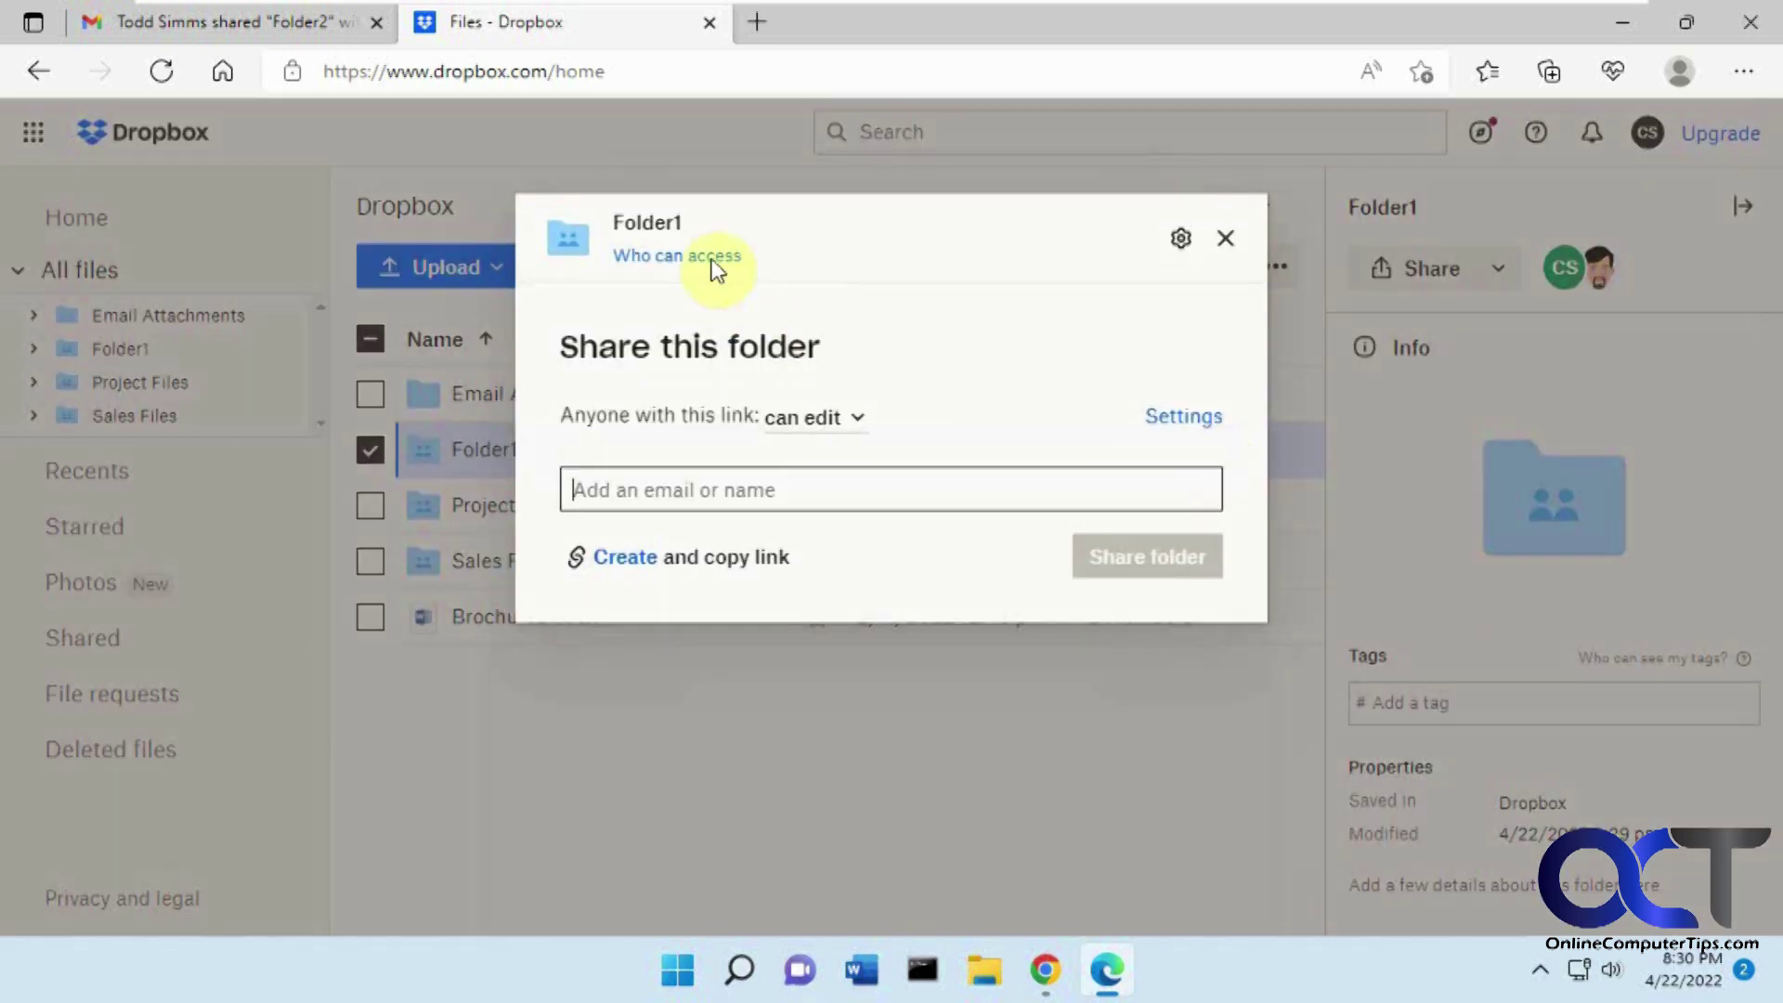
click(712, 262)
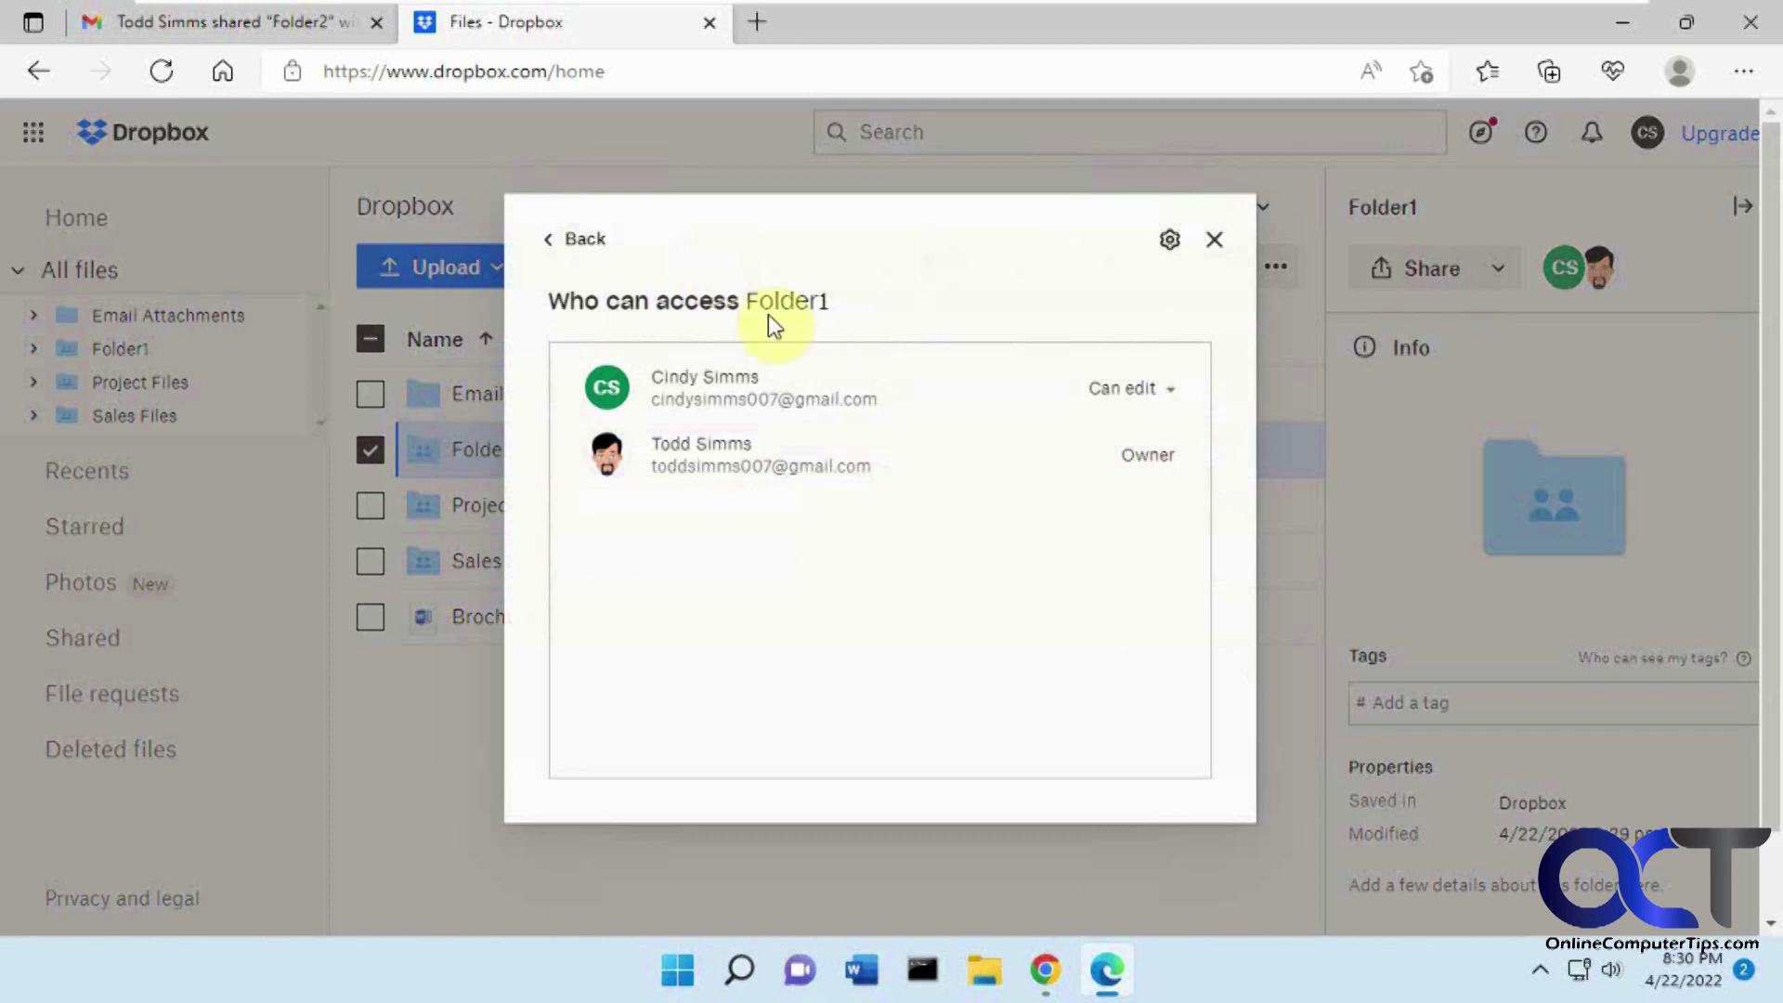
click(1169, 390)
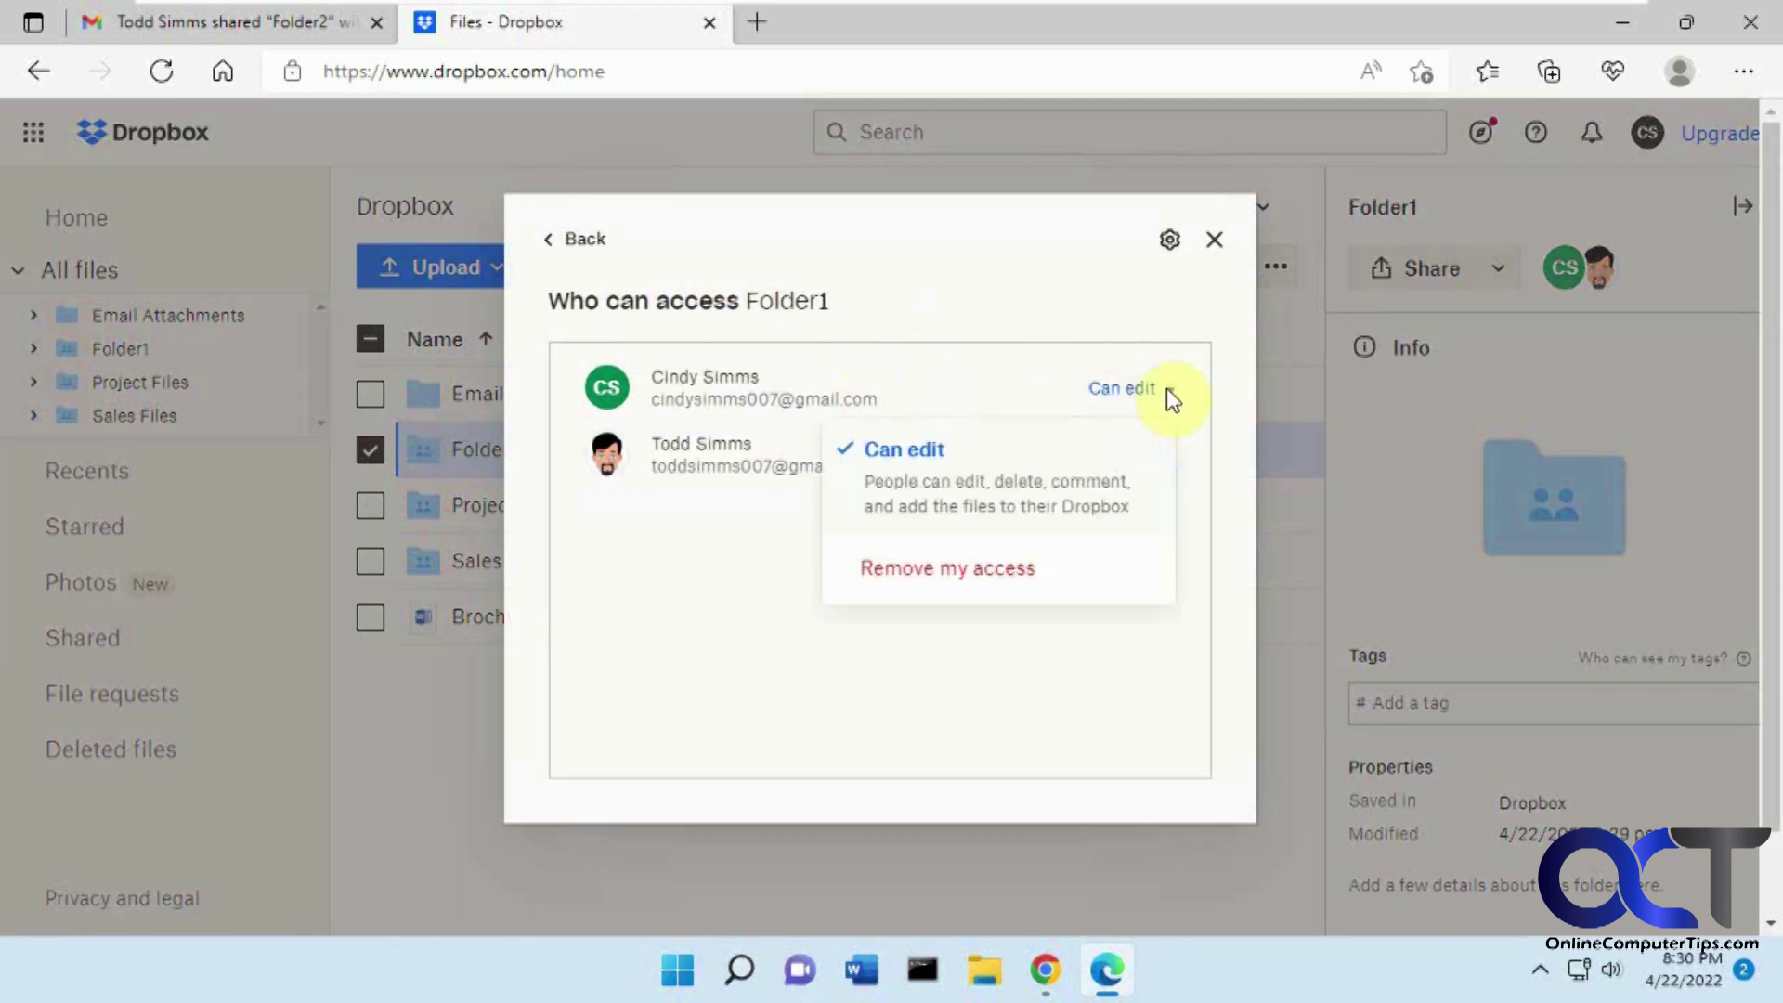
click(973, 577)
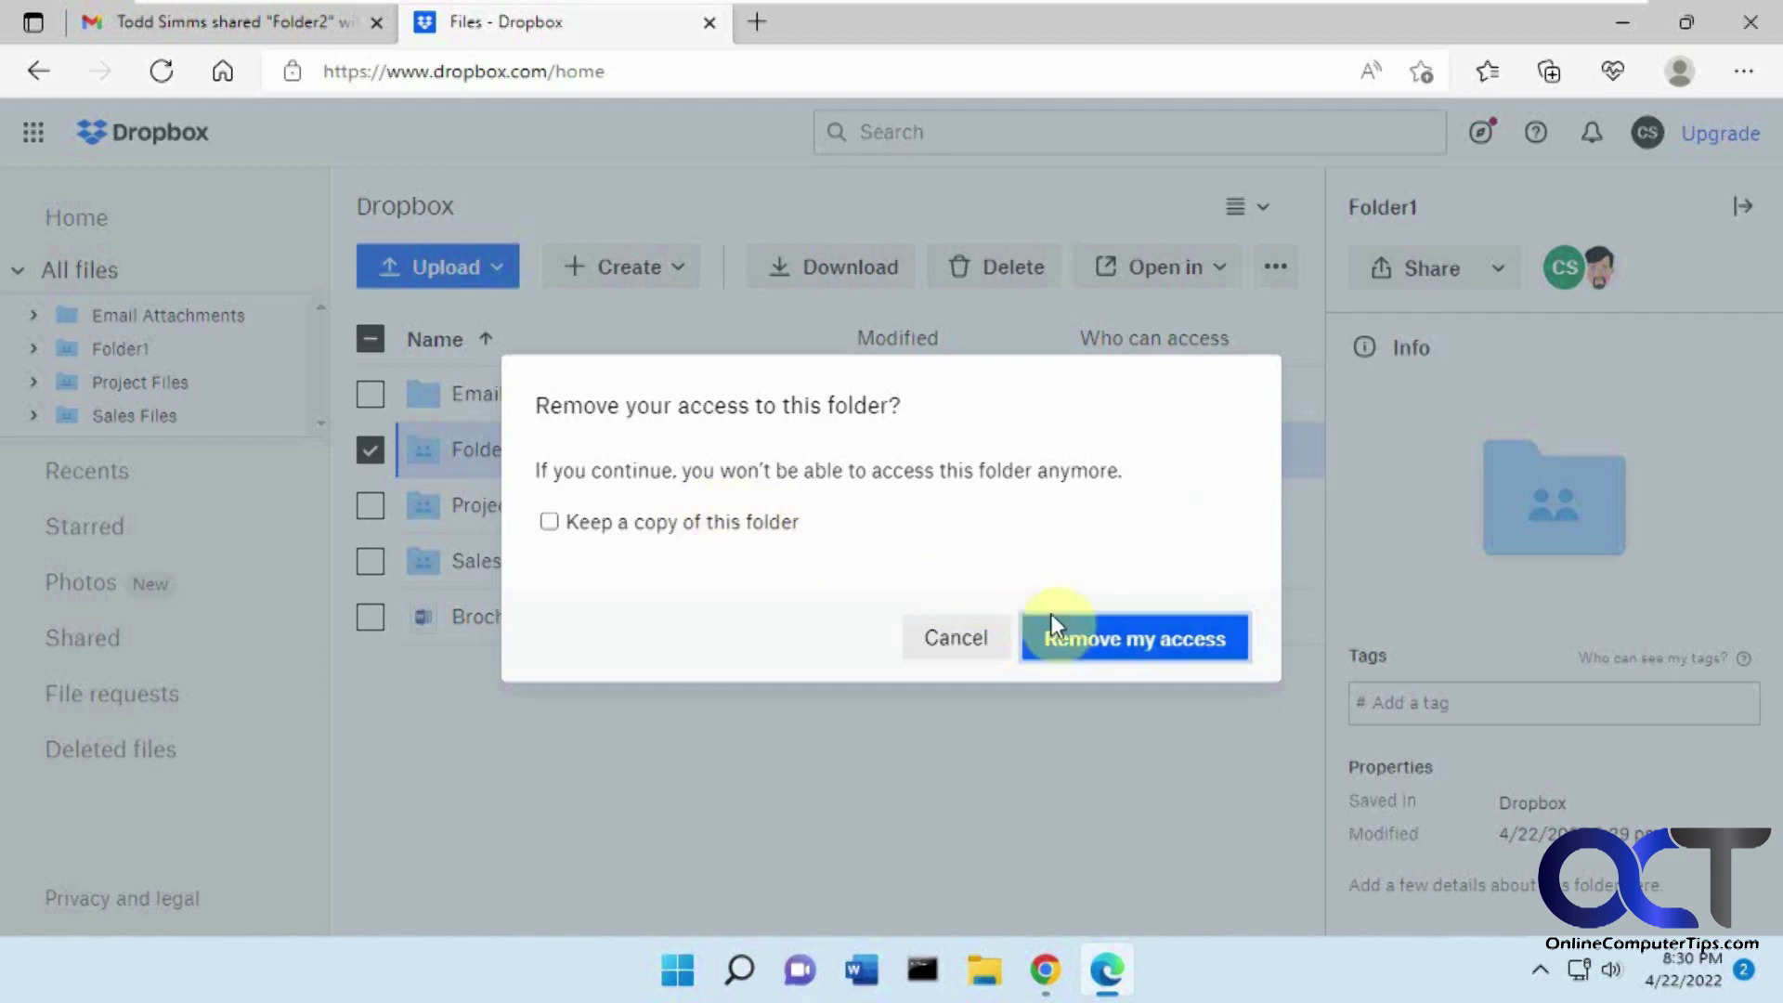
click(1104, 639)
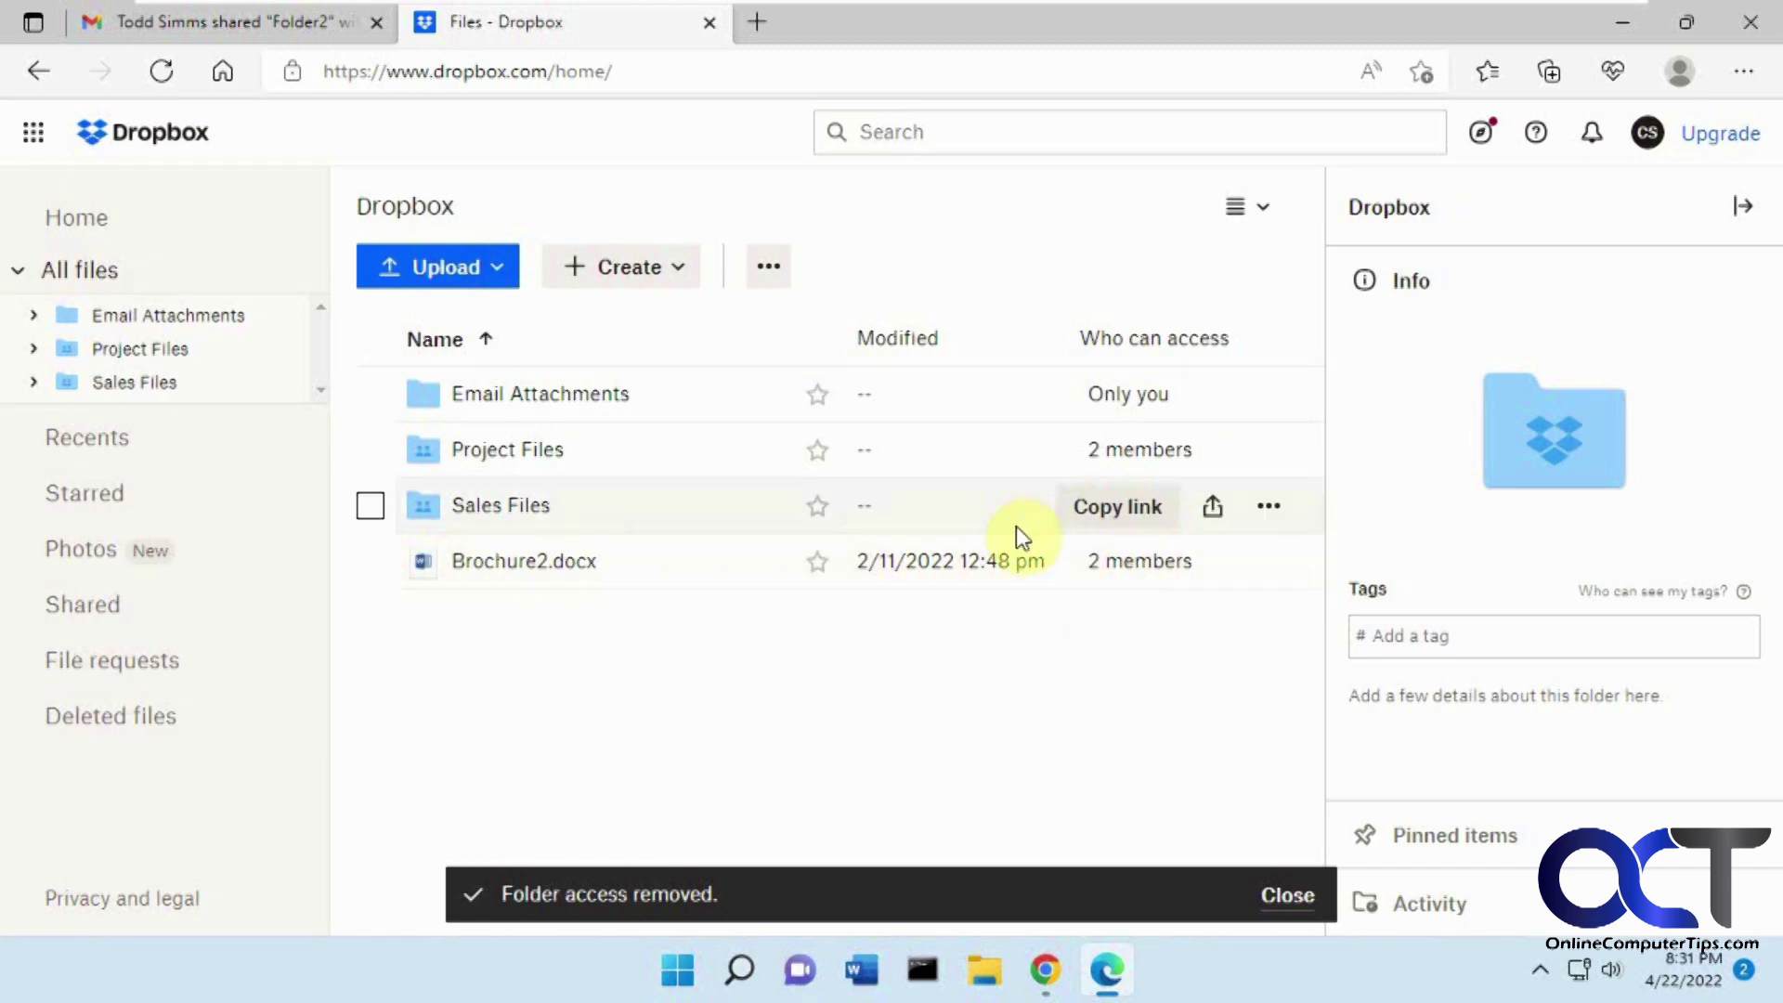
click(1044, 986)
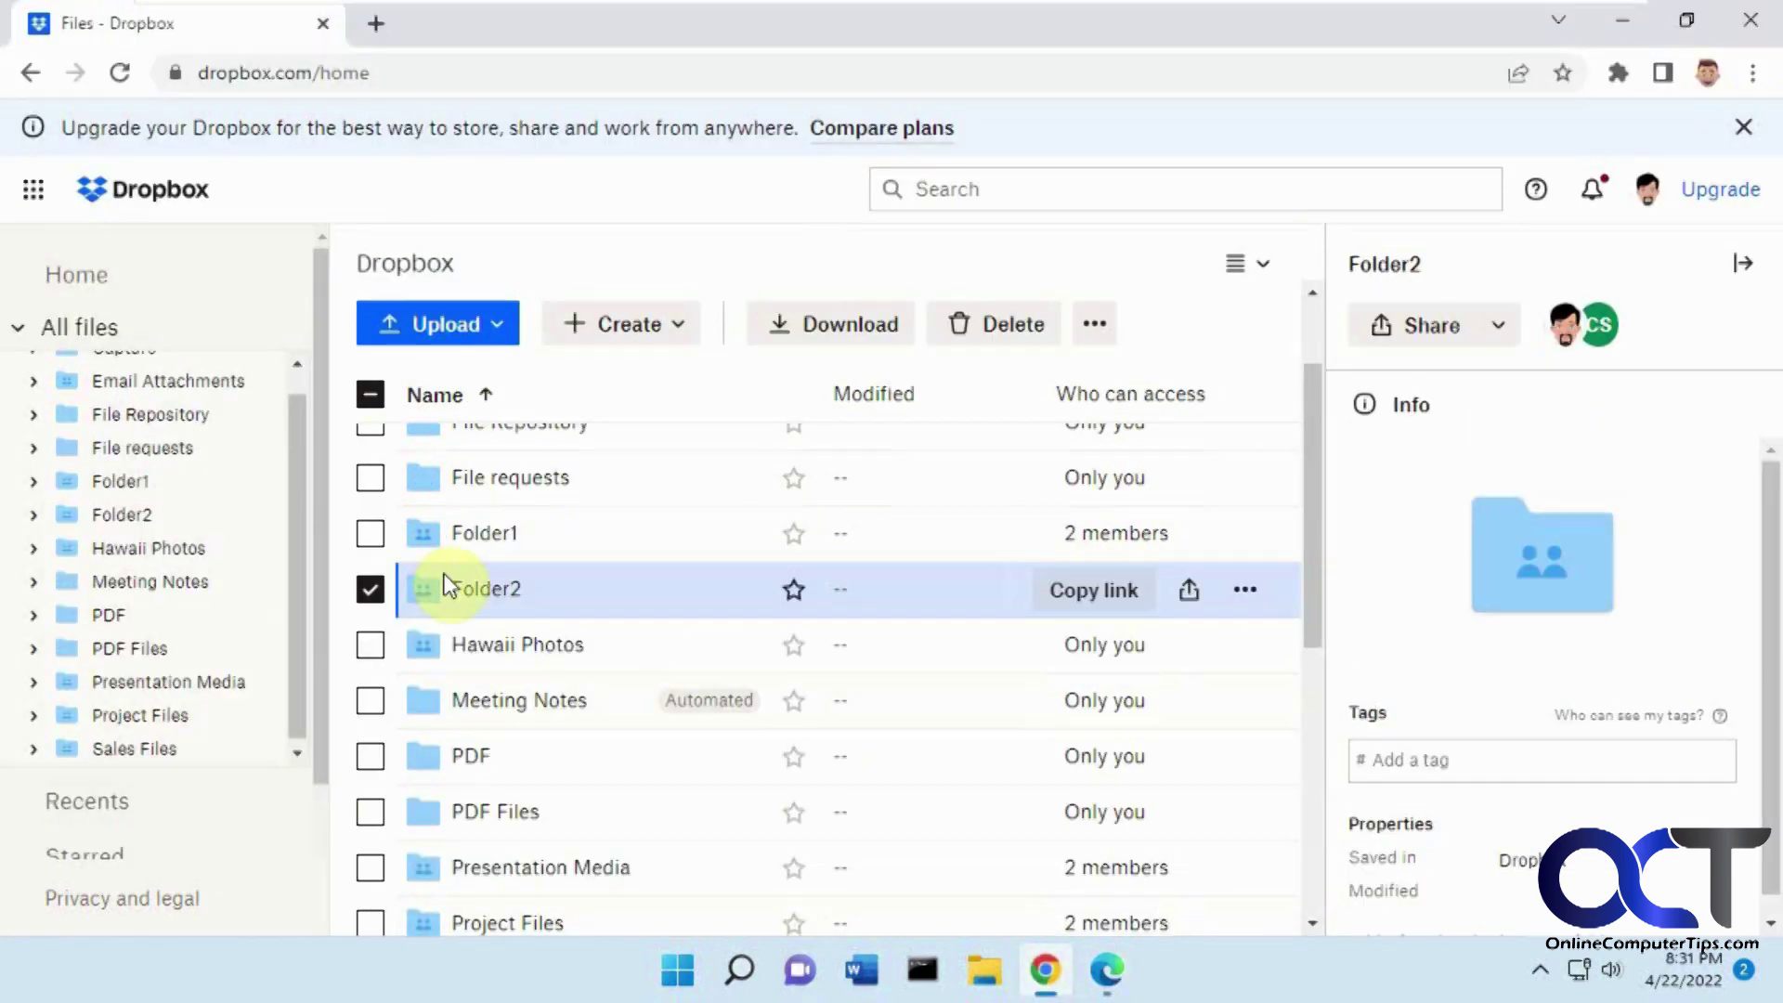
click(370, 589)
click(370, 533)
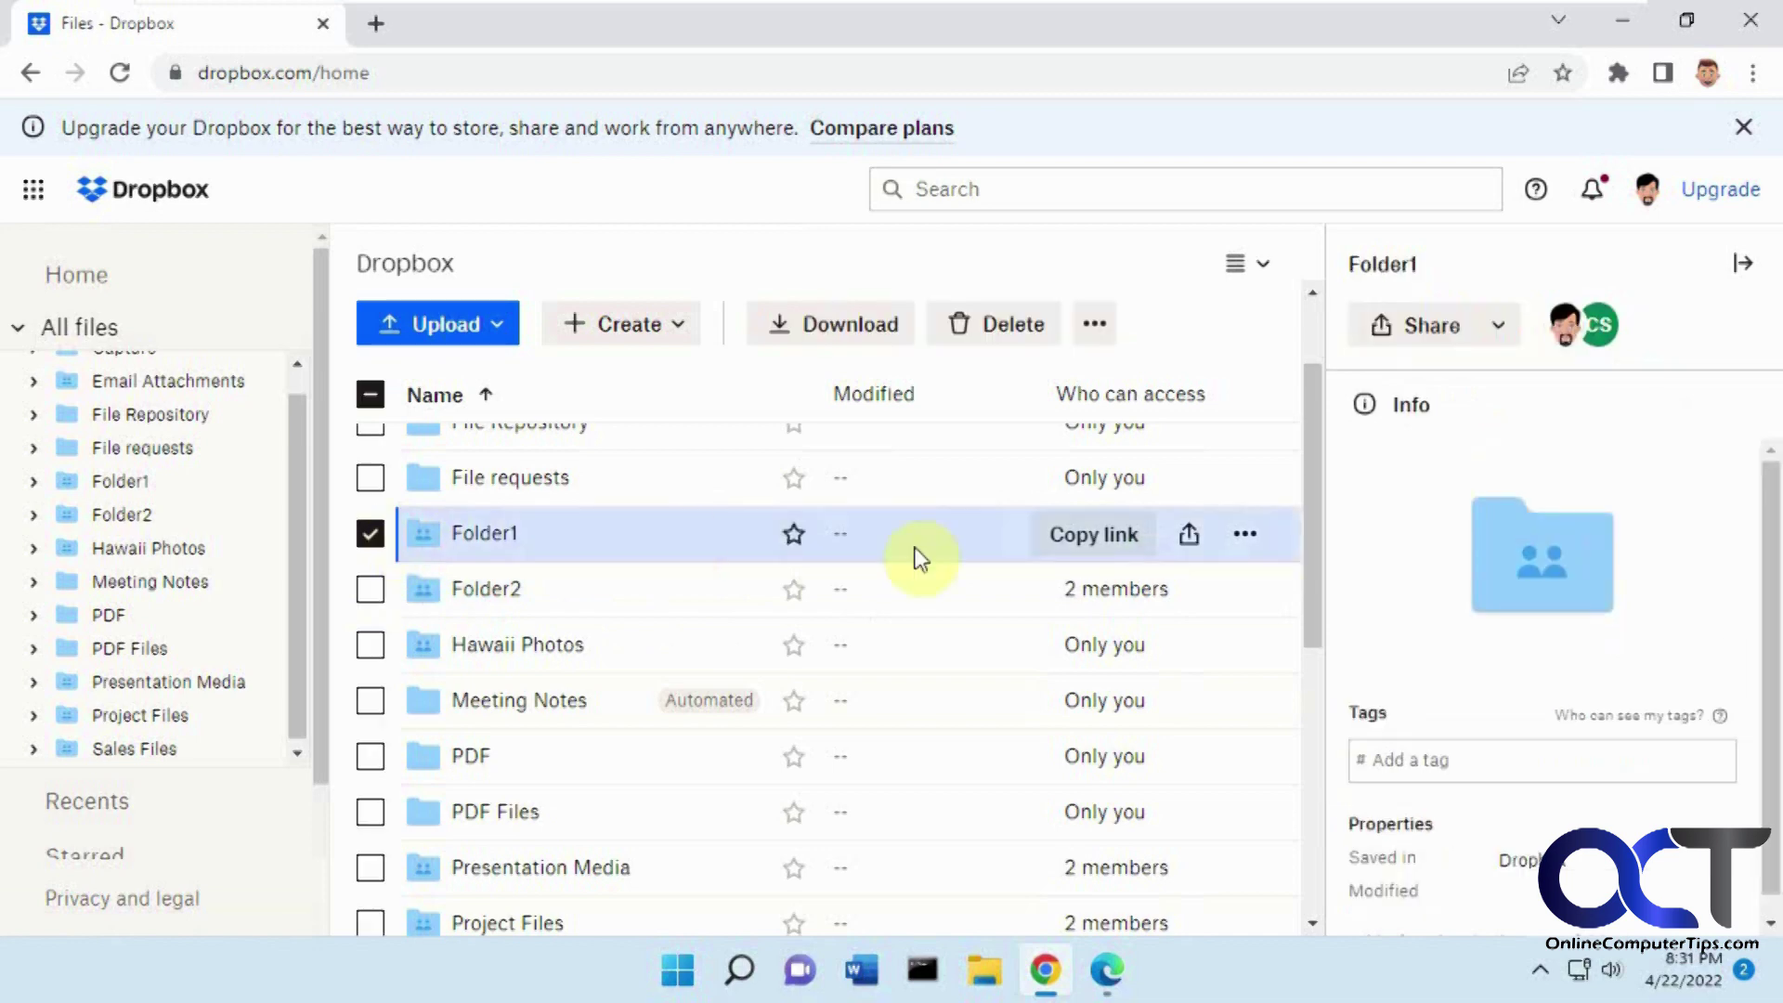
click(1188, 535)
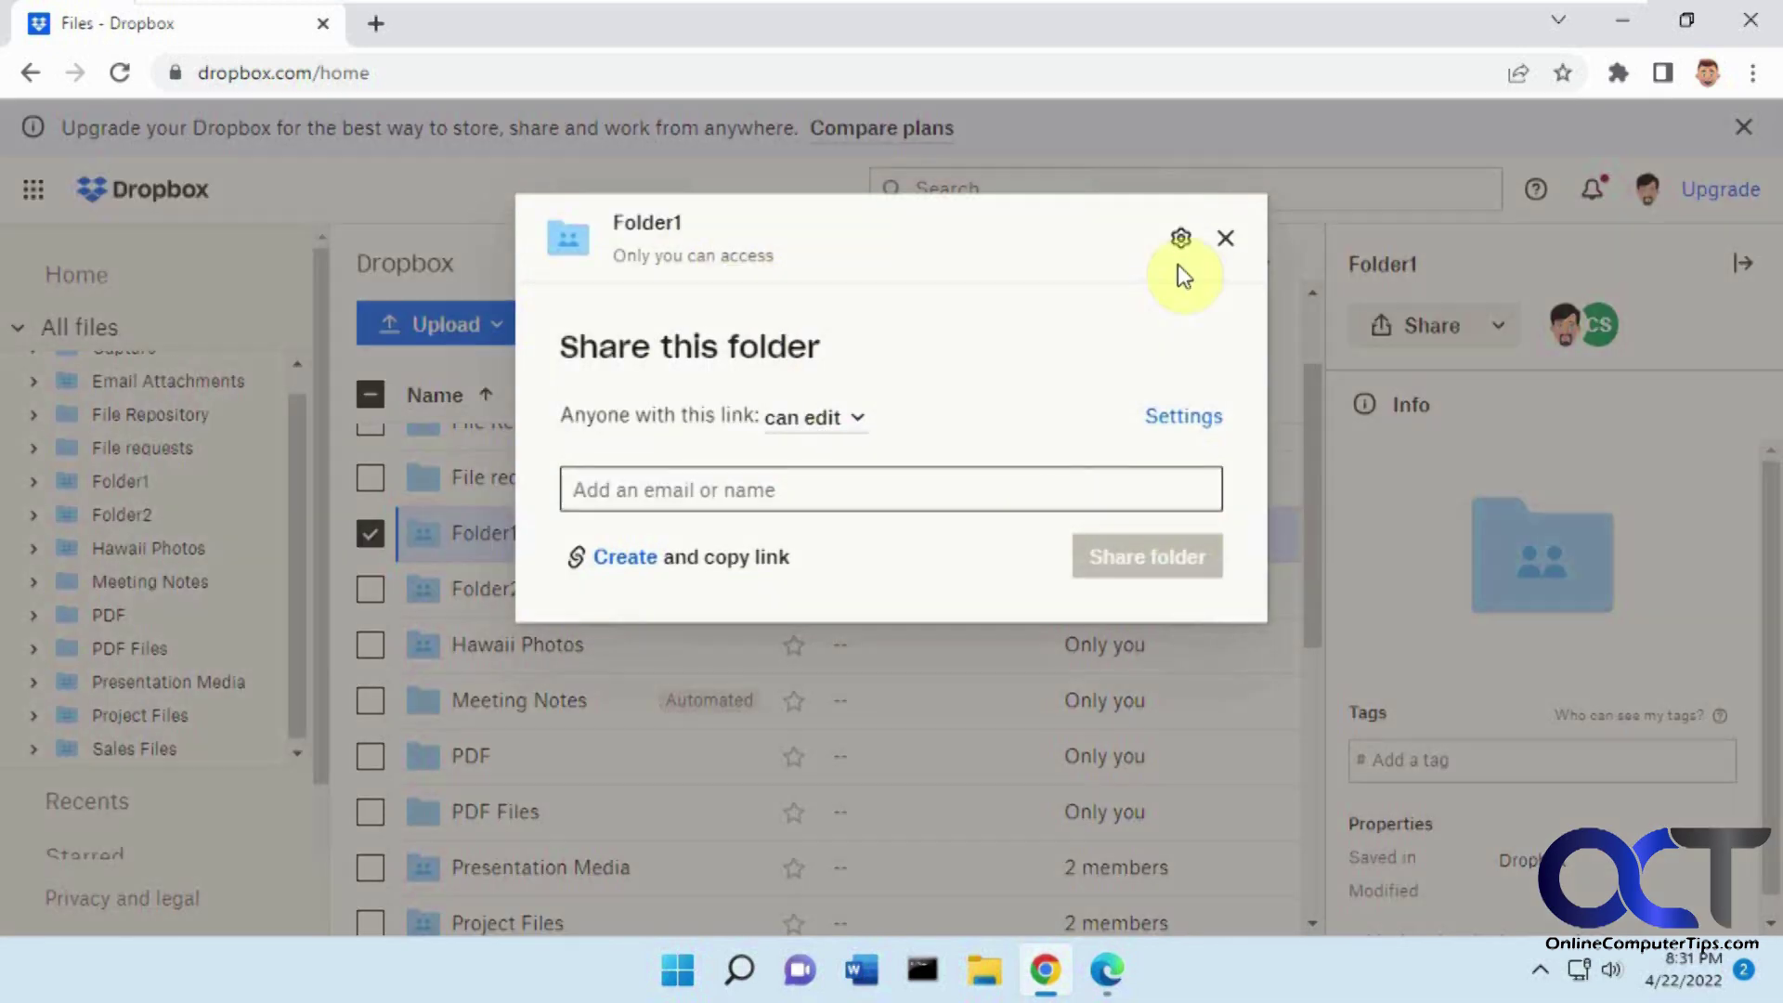
click(1226, 238)
click(370, 591)
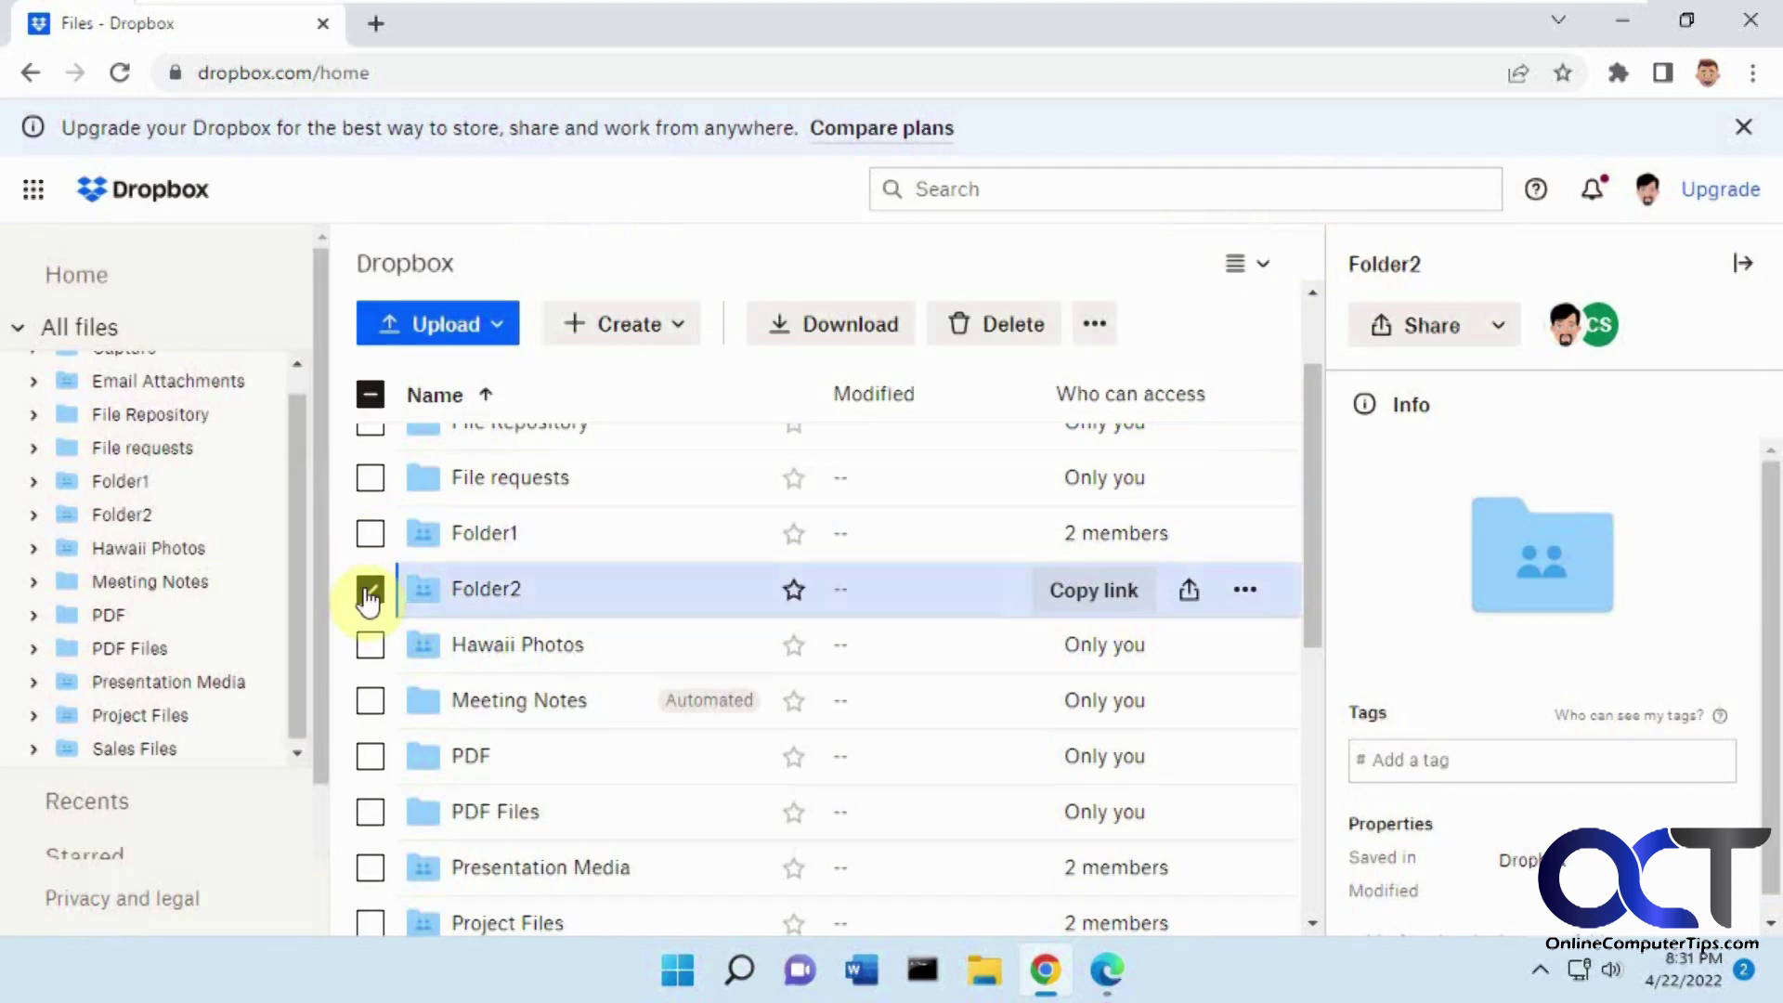
click(1188, 595)
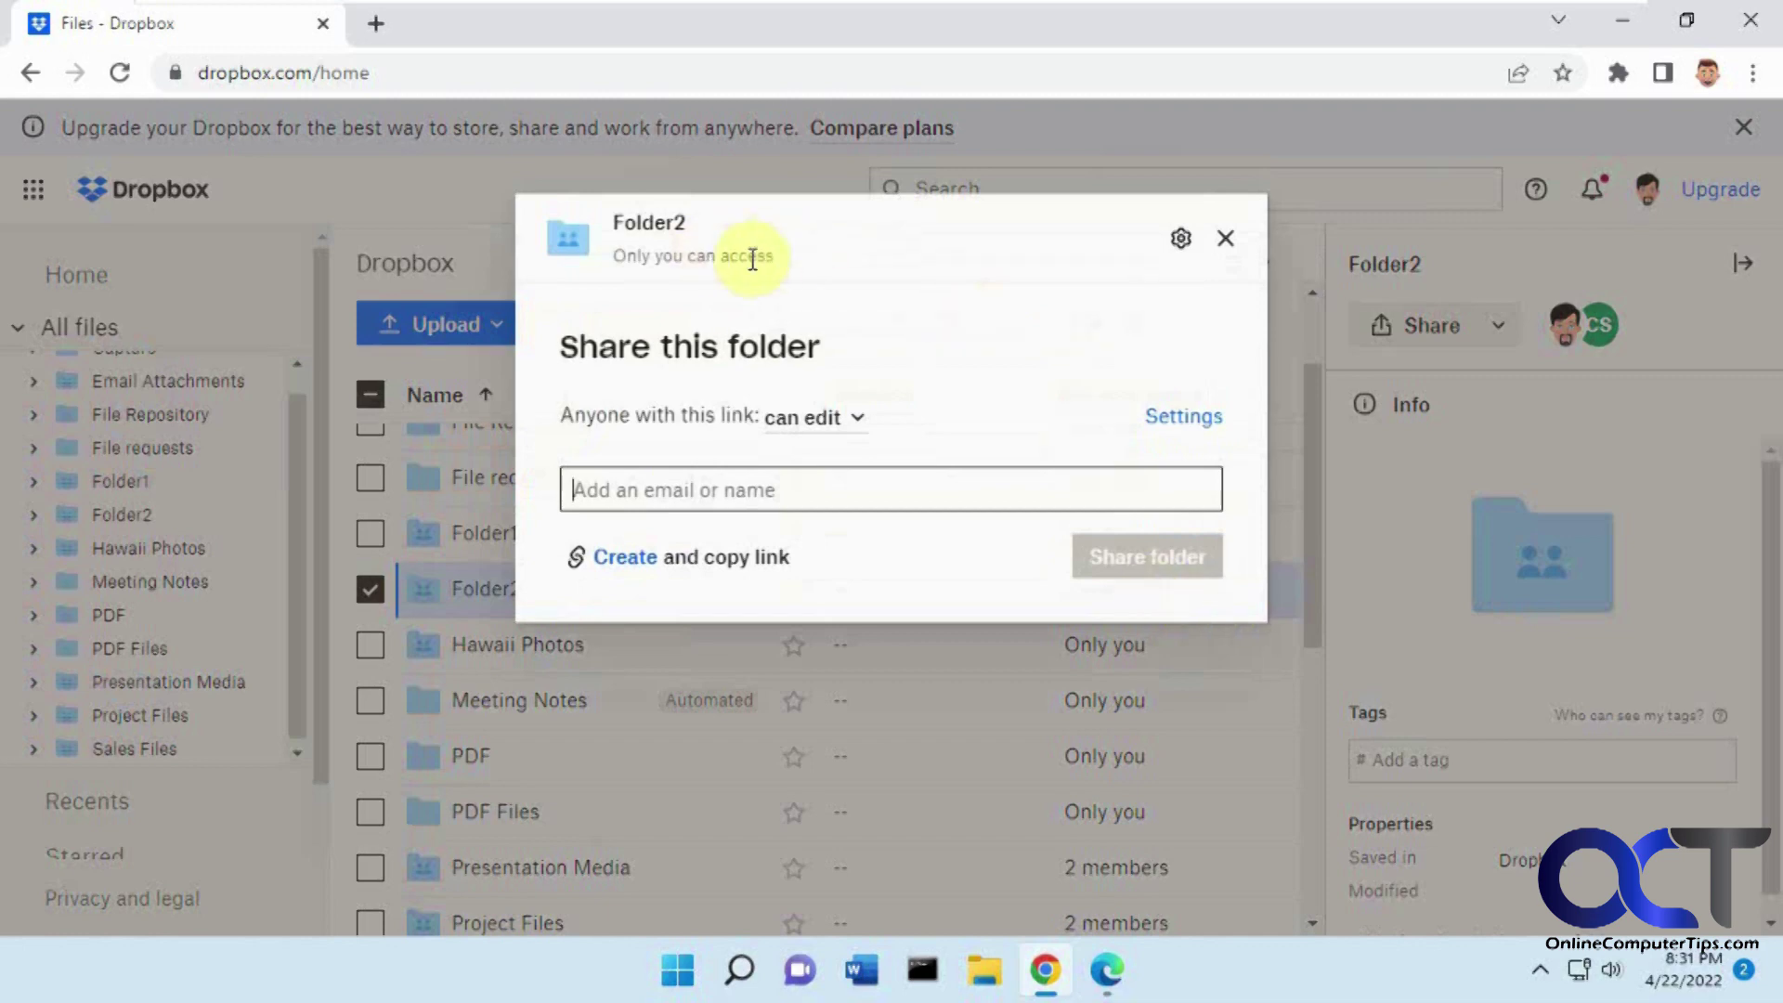
click(1226, 240)
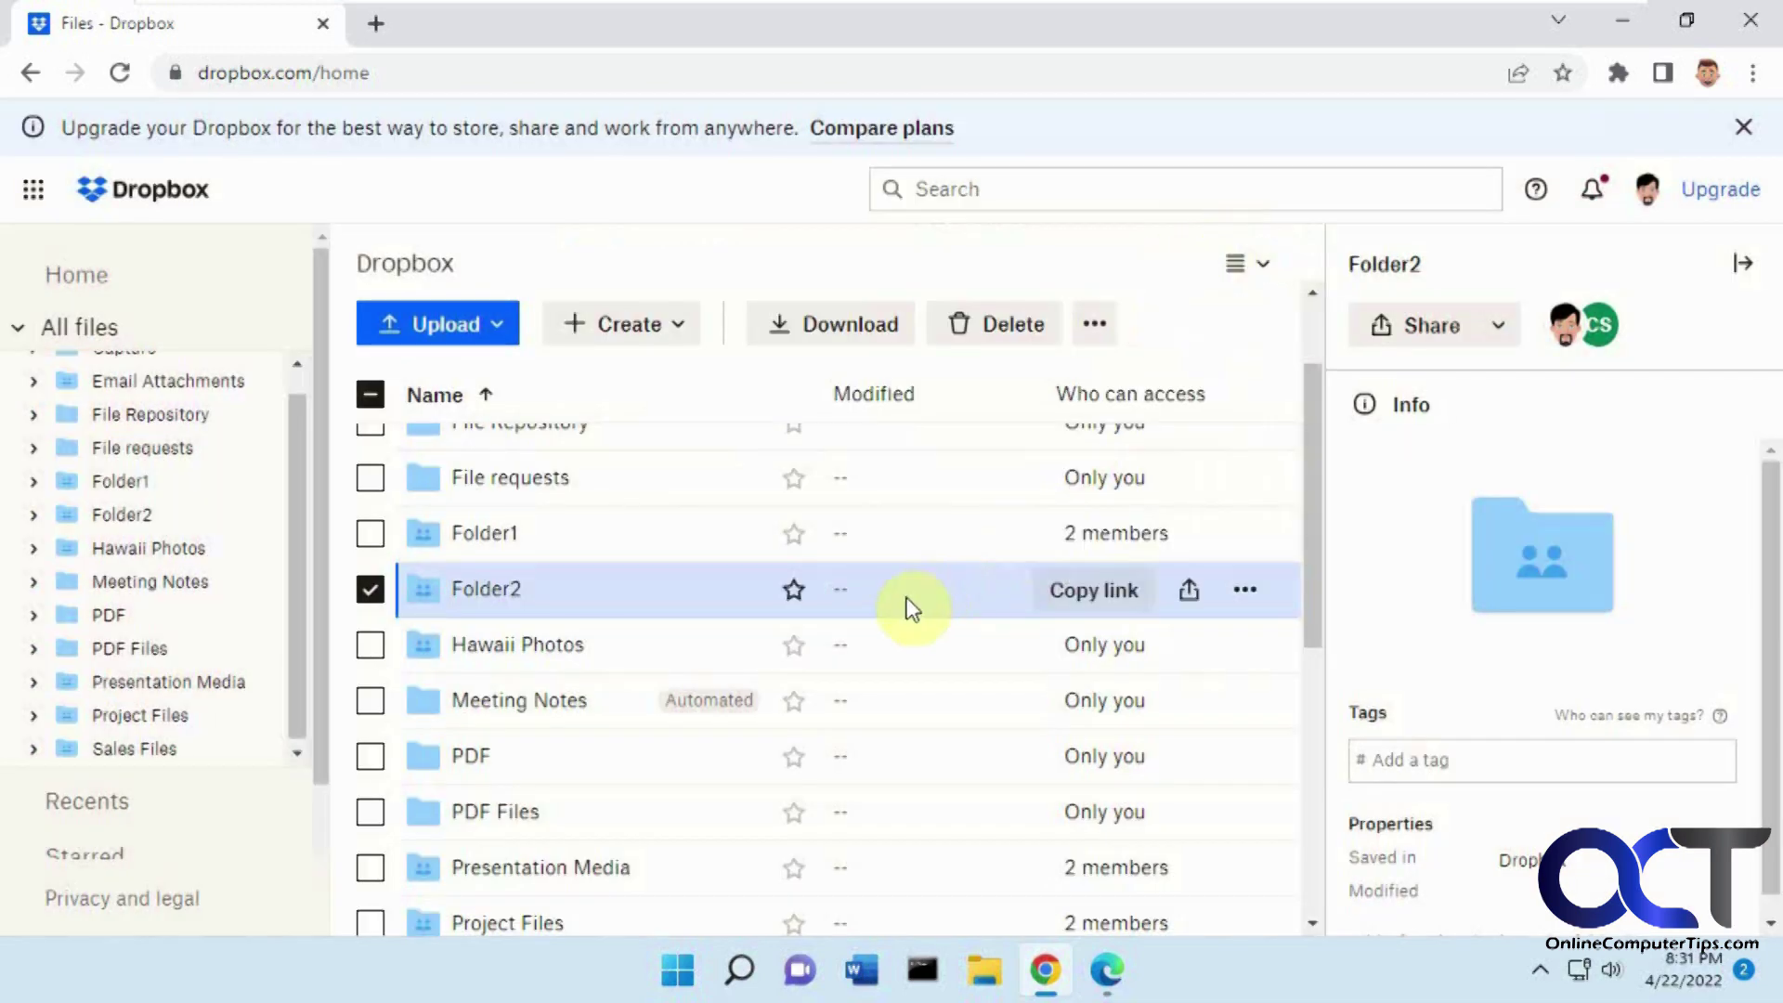